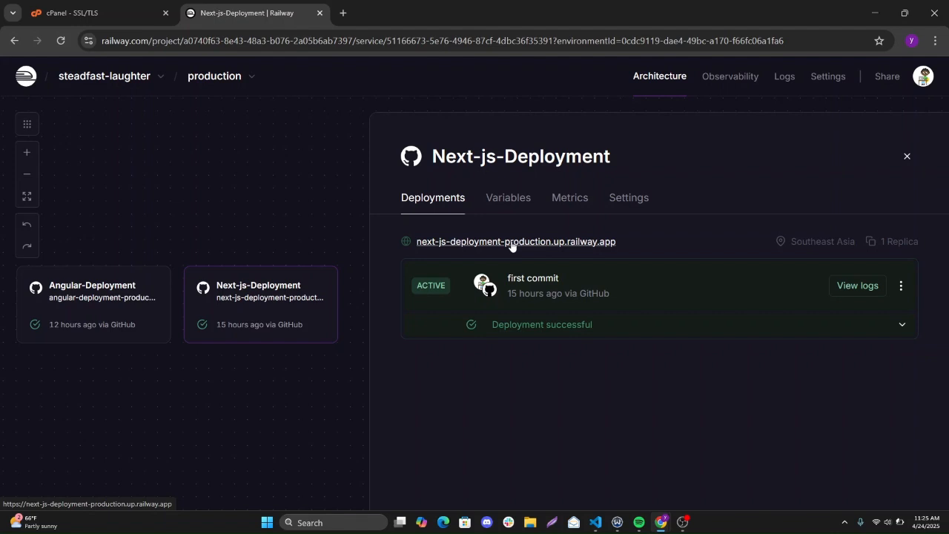
# View the live Next-js-Deployment site at its Railway address, and open the Zone Editor in cPanel
pyautogui.click(511, 242)
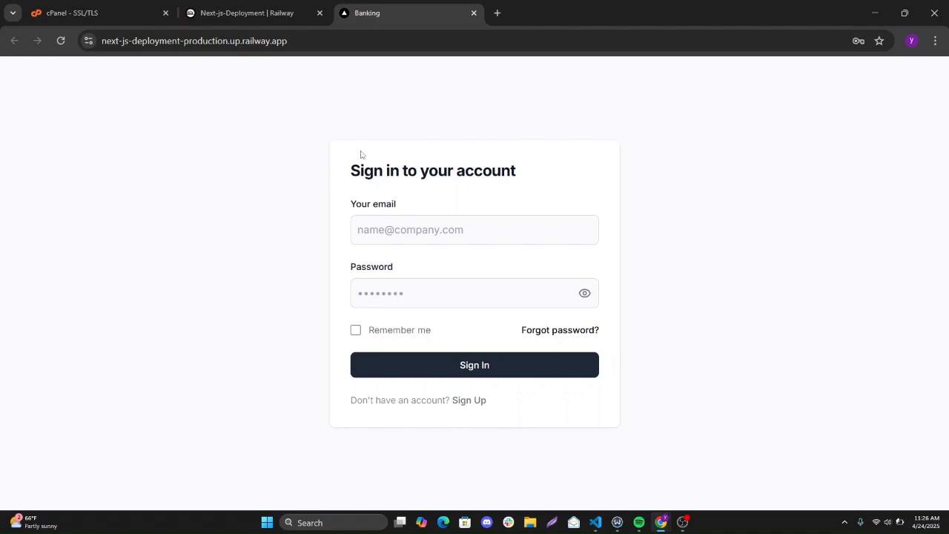
pyautogui.click(92, 9)
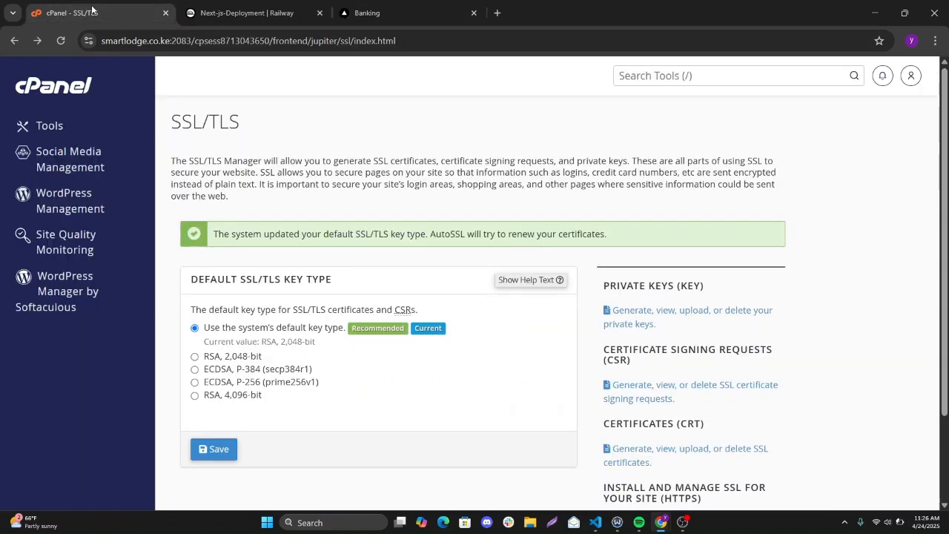
pyautogui.click(640, 75)
pyautogui.write('Zone')
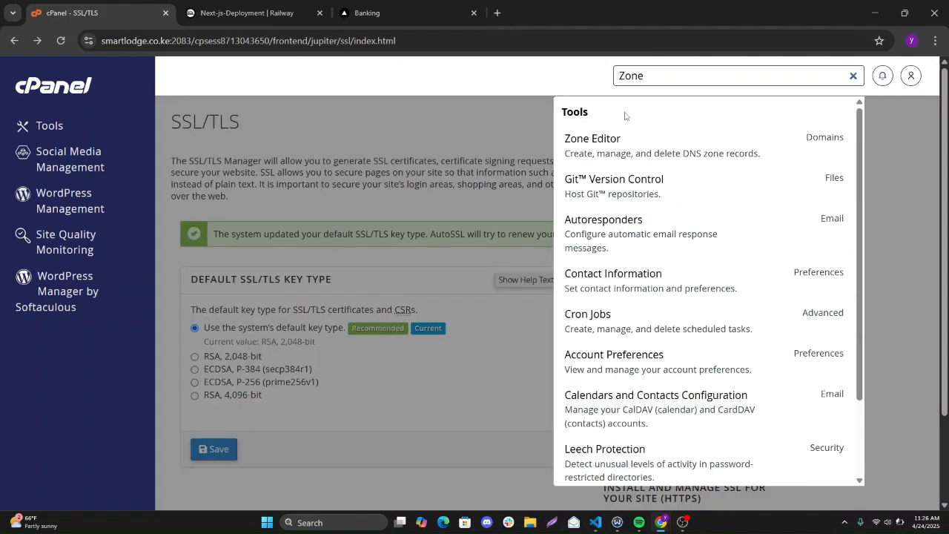
pyautogui.click(597, 144)
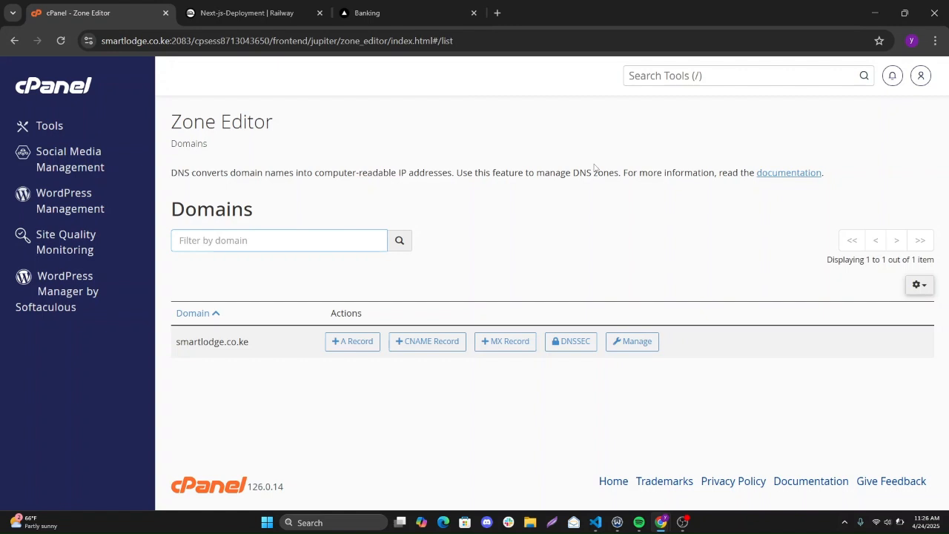
# Find cPanel's Domains tool and open the form for creating a new domain
pyautogui.click(682, 77)
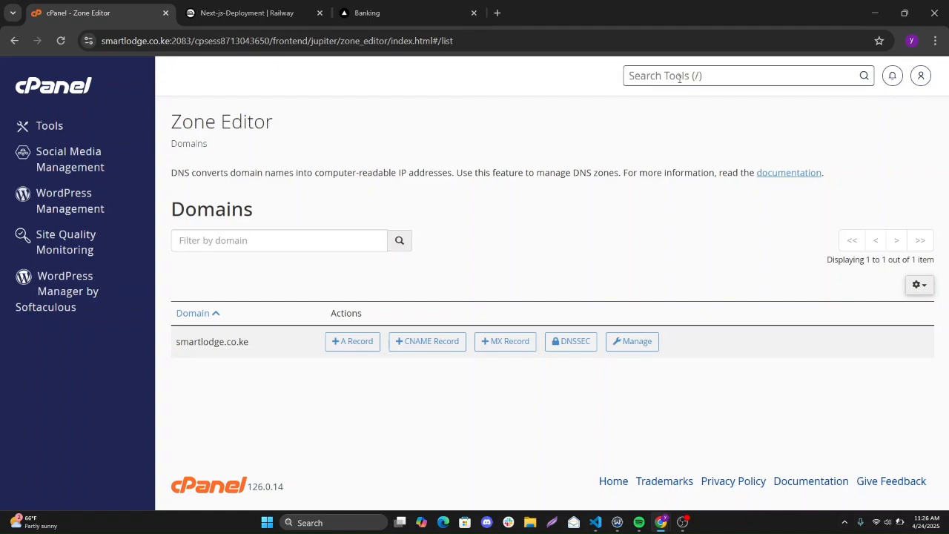
pyautogui.write('Domai')
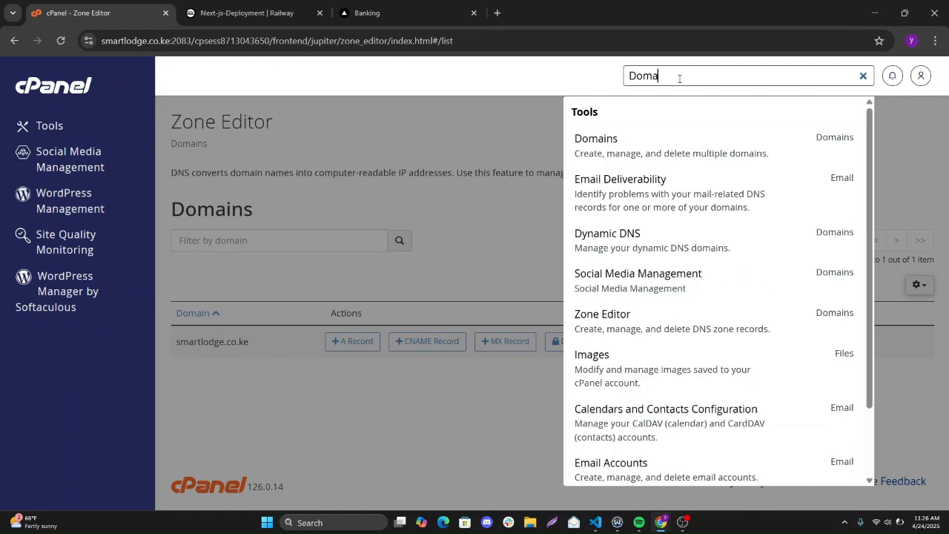
pyautogui.write('n')
pyautogui.click(631, 146)
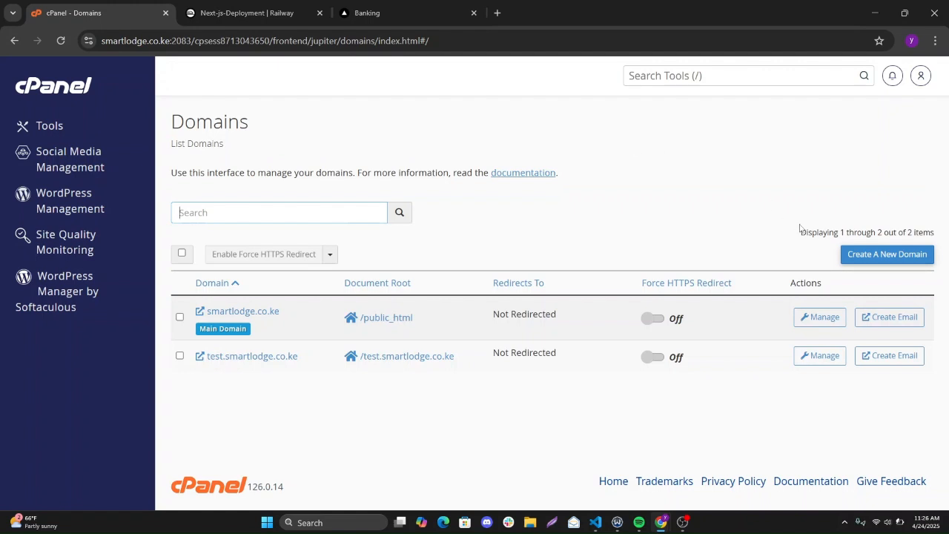
pyautogui.click(877, 257)
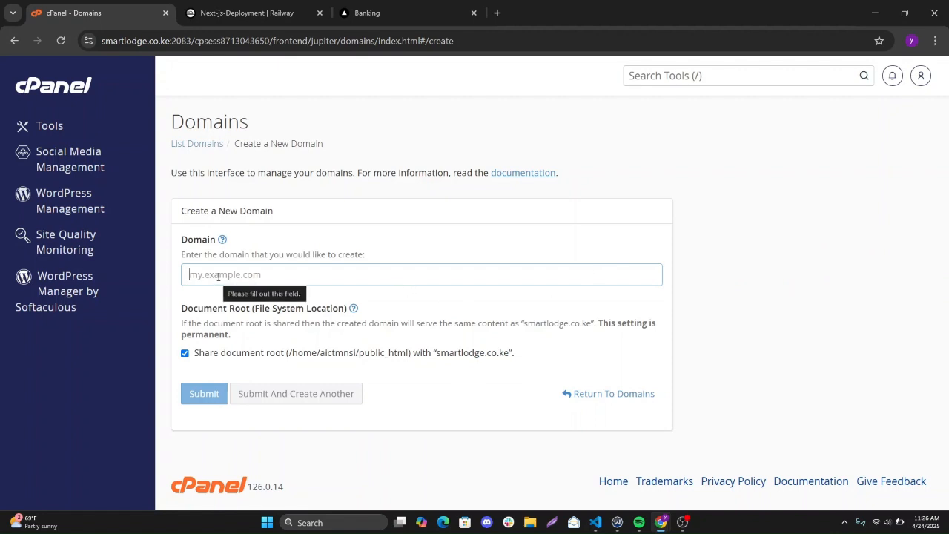
# Enter railwaydemo.smartlodge.co.ke as the name of the new domain
pyautogui.write('rail')
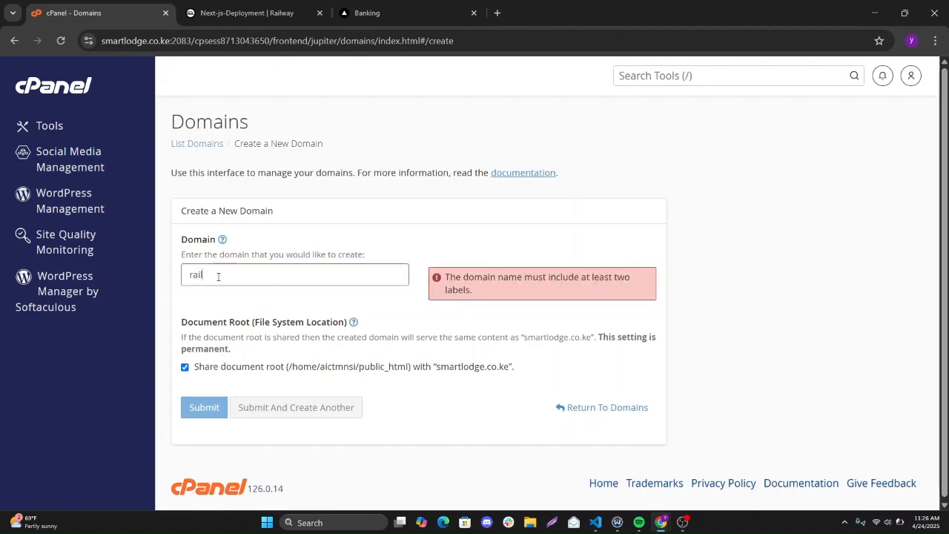
pyautogui.write('wayde')
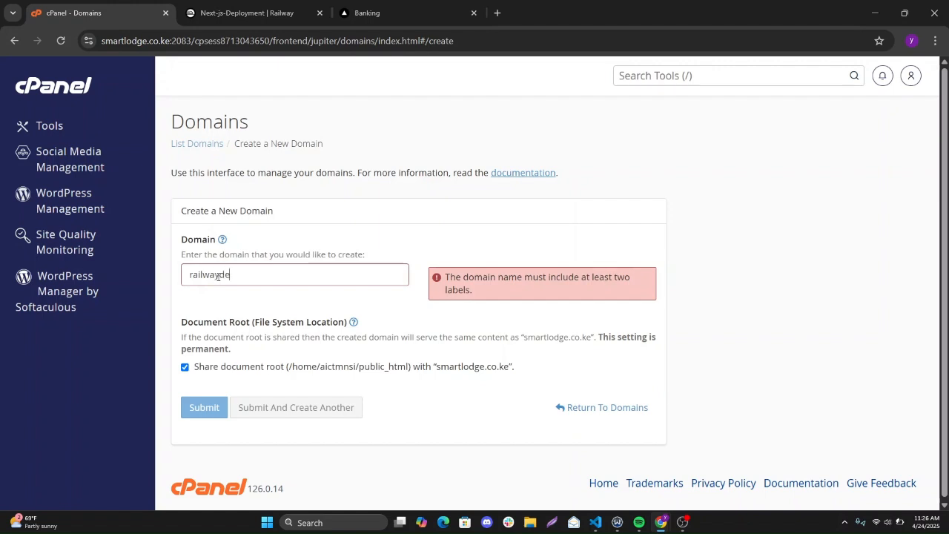
pyautogui.write('mo@smartlodge.c')
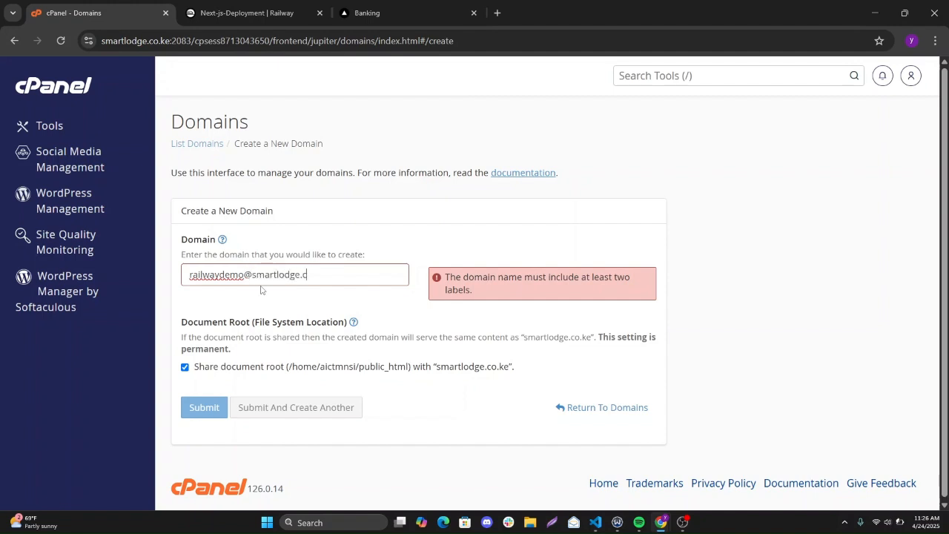
pyautogui.write('o.ke')
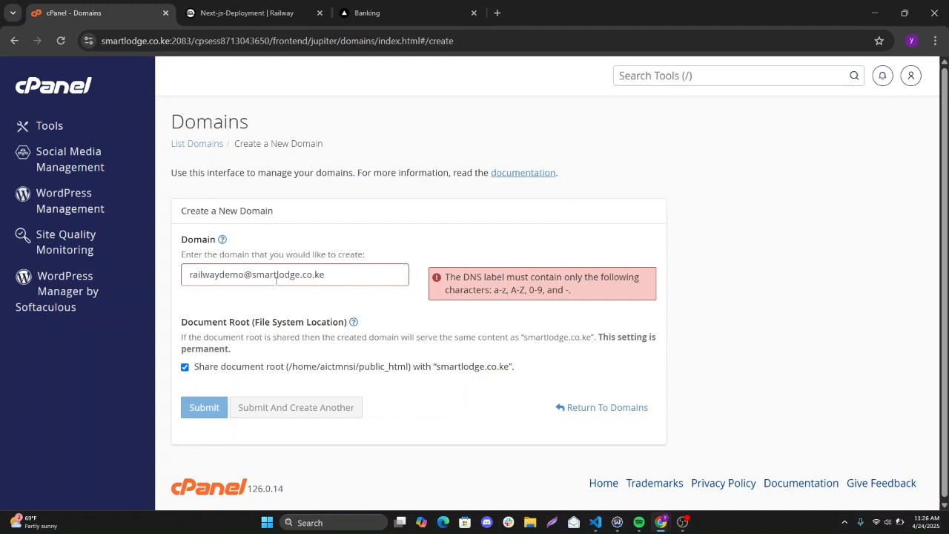
pyautogui.click(253, 275)
pyautogui.press('BackSpace')
pyautogui.write('.')
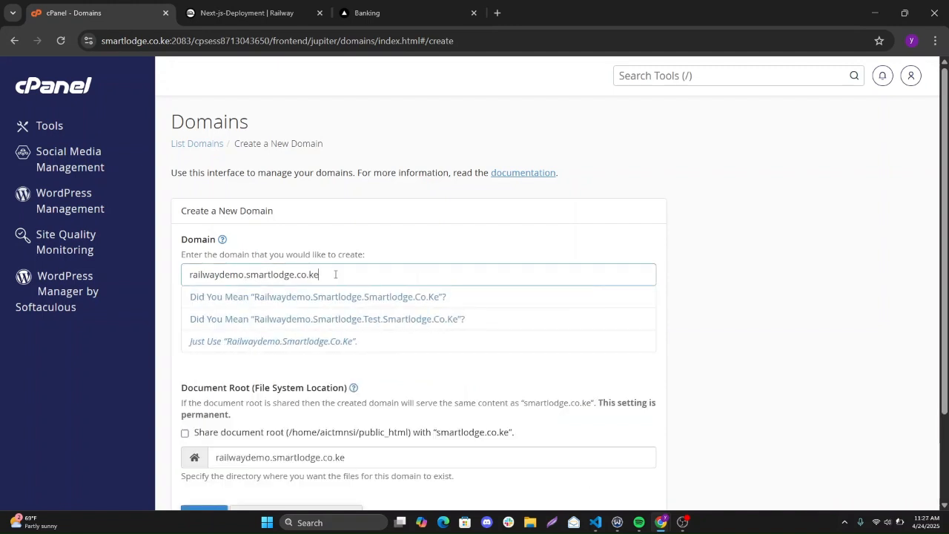
# Copy the full name of the new domain and submit the form to create it
pyautogui.moveTo(335, 275); pyautogui.dragTo(187, 275)
pyautogui.hotkey('ctrl', 'c')
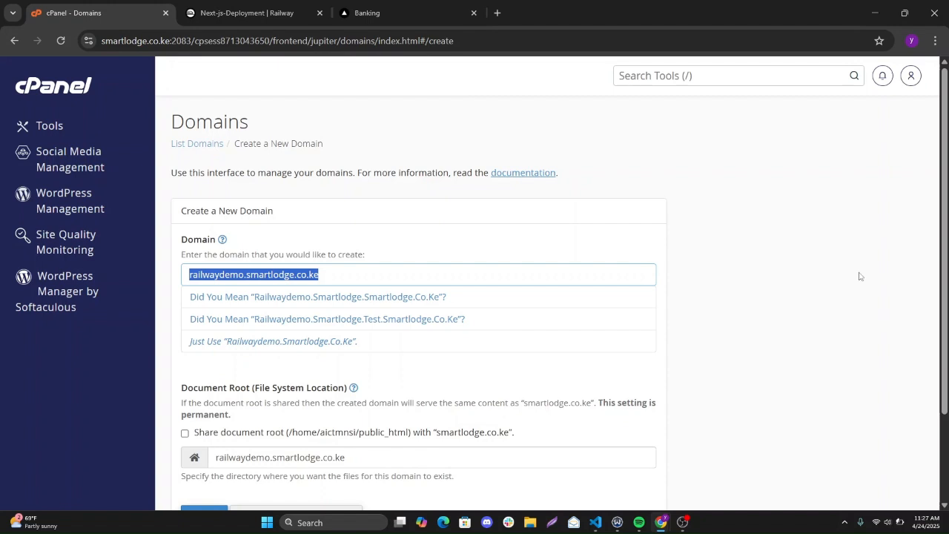
pyautogui.scroll(-2, 947, 255)
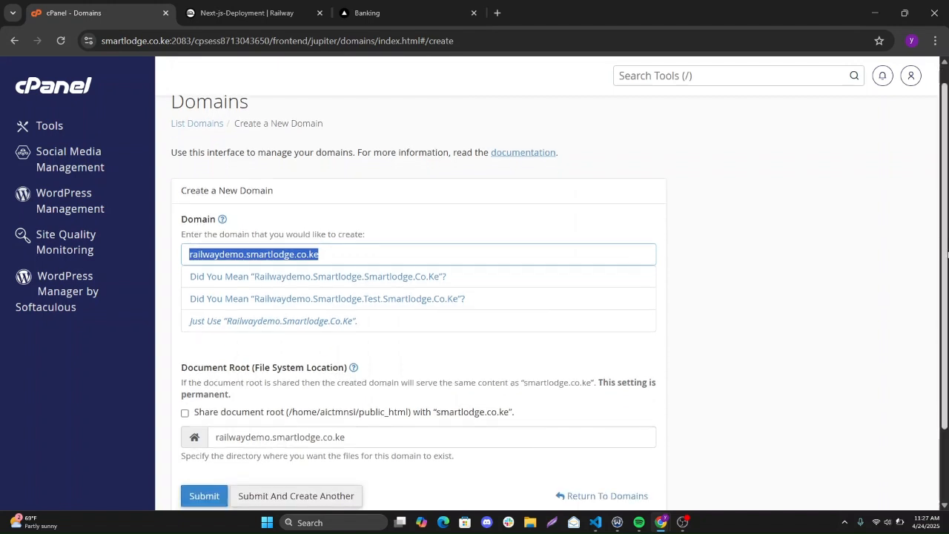
pyautogui.scroll(-3, 947, 254)
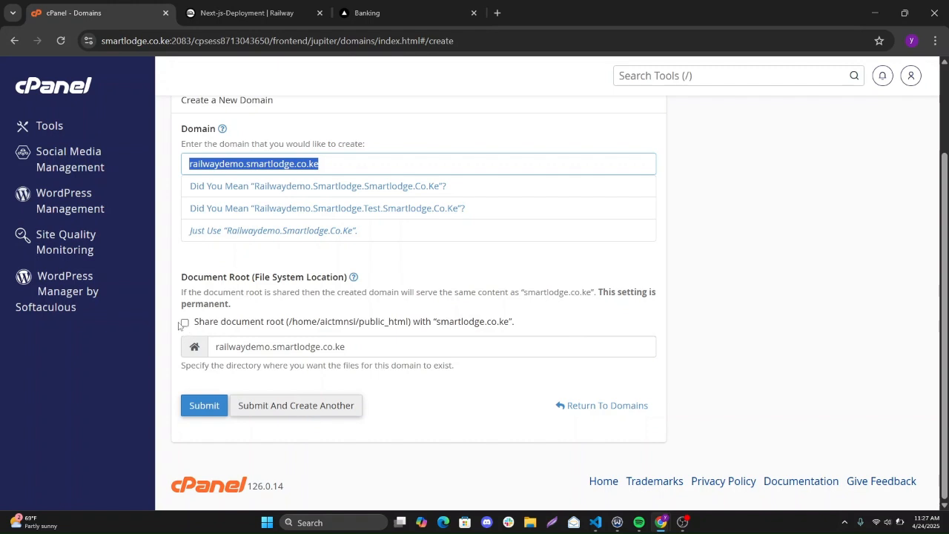
pyautogui.click(203, 409)
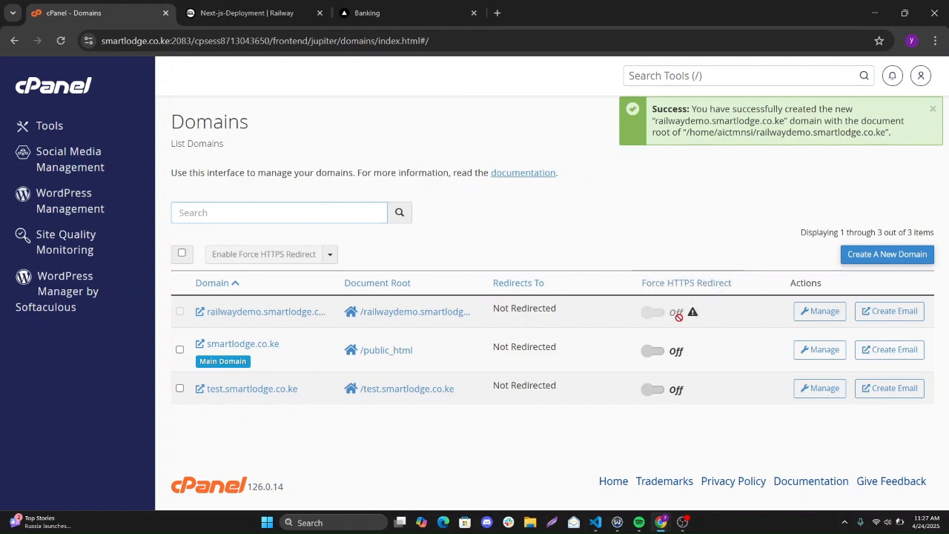
# Switch to Railway and start adding a custom domain in the Next-js-Deployment service's public networking settings
pyautogui.moveTo(693, 313)
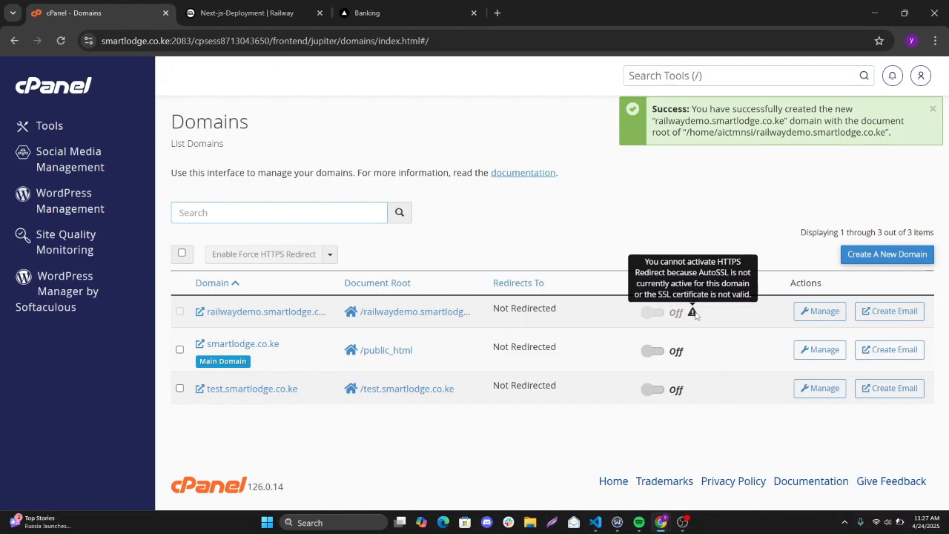
pyautogui.click(396, 15)
pyautogui.click(215, 12)
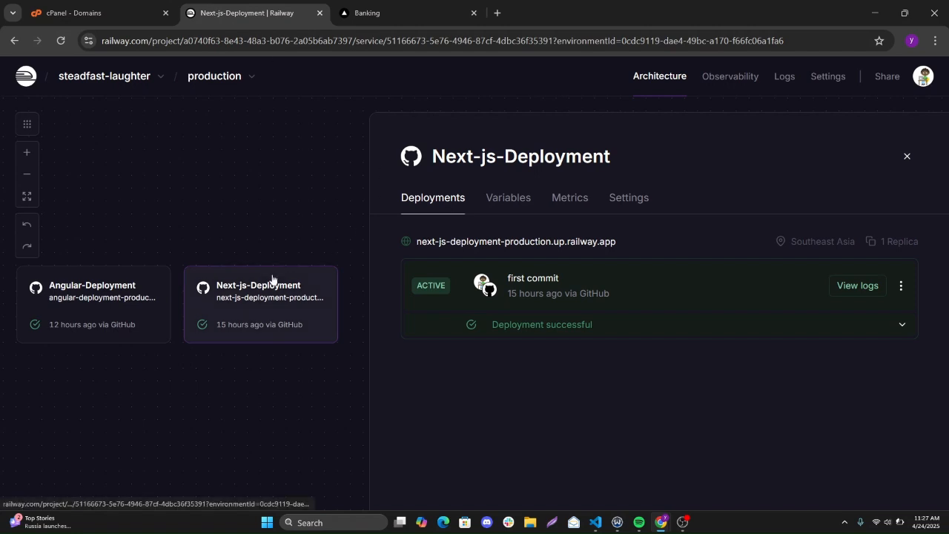
pyautogui.click(627, 210)
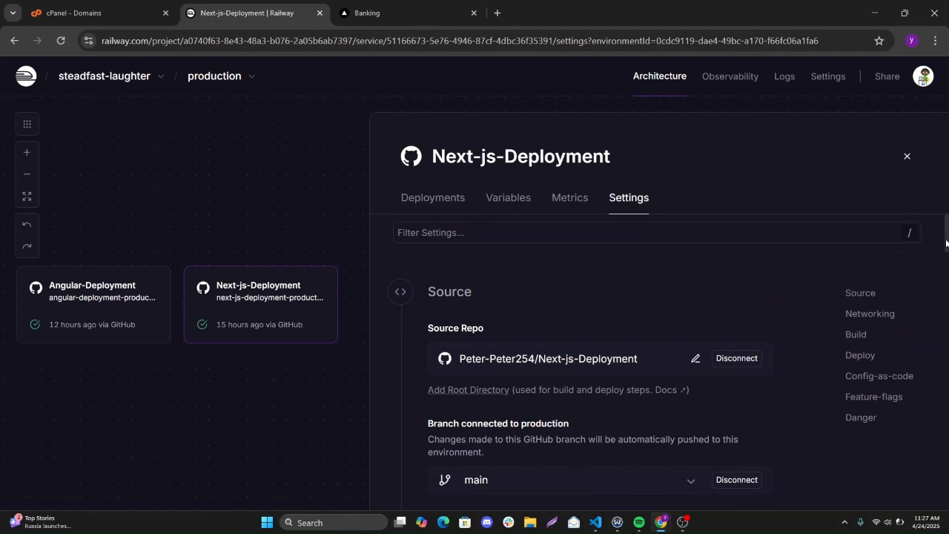
pyautogui.moveTo(946, 241); pyautogui.dragTo(947, 288)
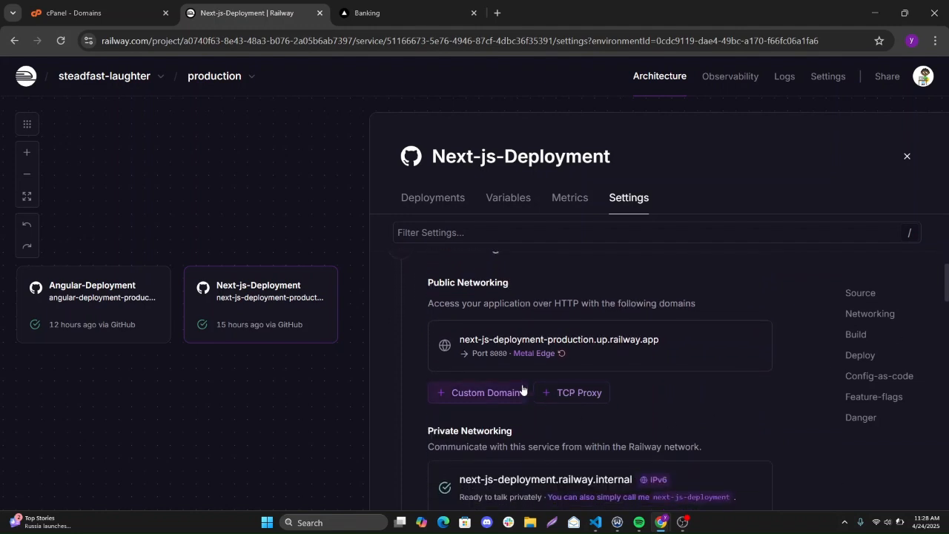
pyautogui.click(479, 392)
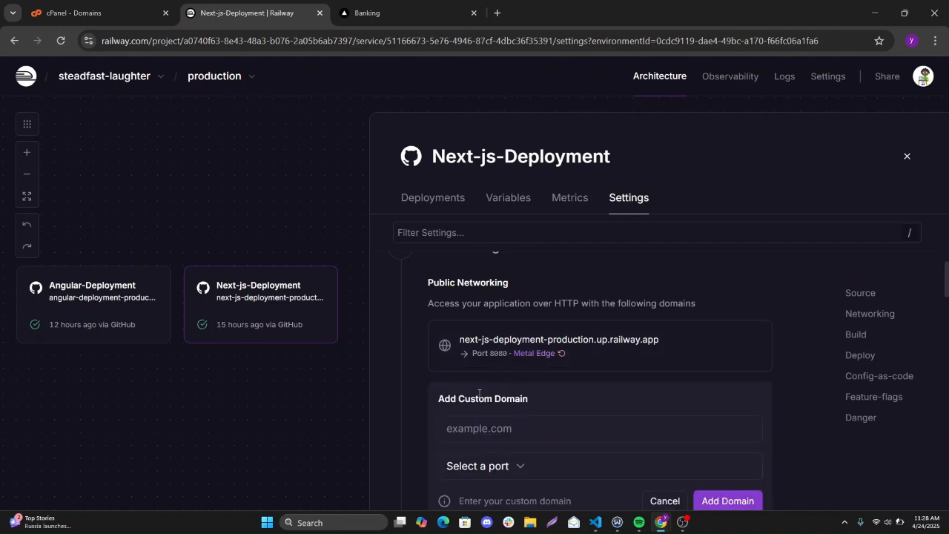
# Add the copied railwaydemo.smartlodge.co.ke as the service's custom domain, using the detected port 8080
pyautogui.click(471, 428)
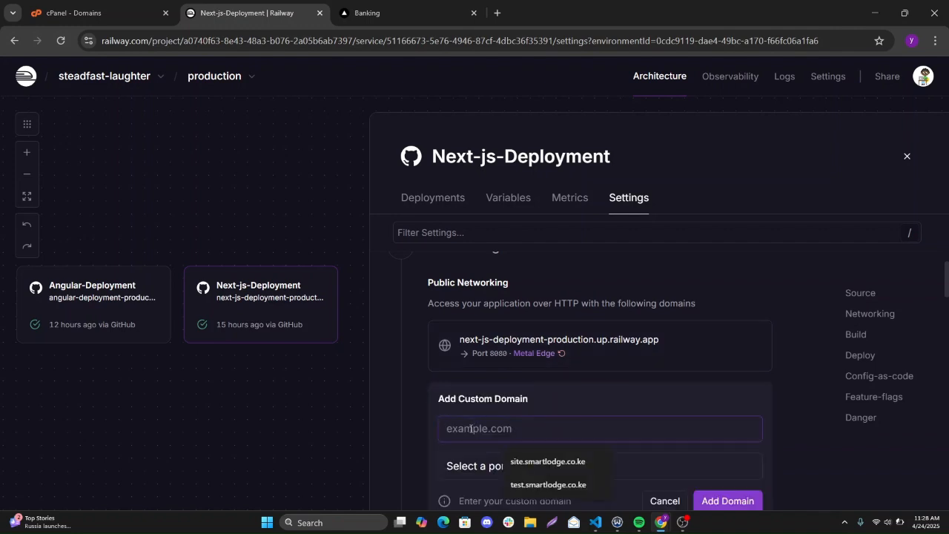
pyautogui.hotkey('ctrl', 'v')
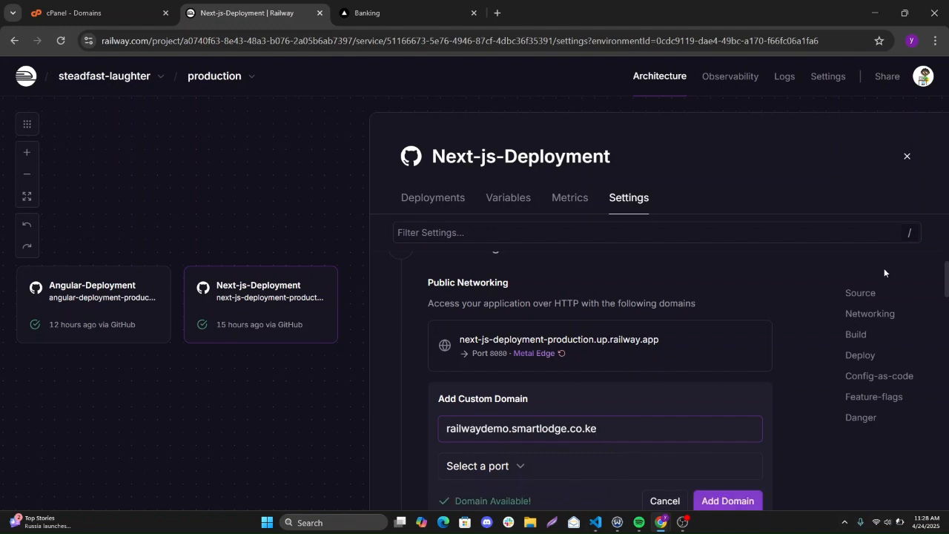
pyautogui.moveTo(947, 277); pyautogui.dragTo(947, 288)
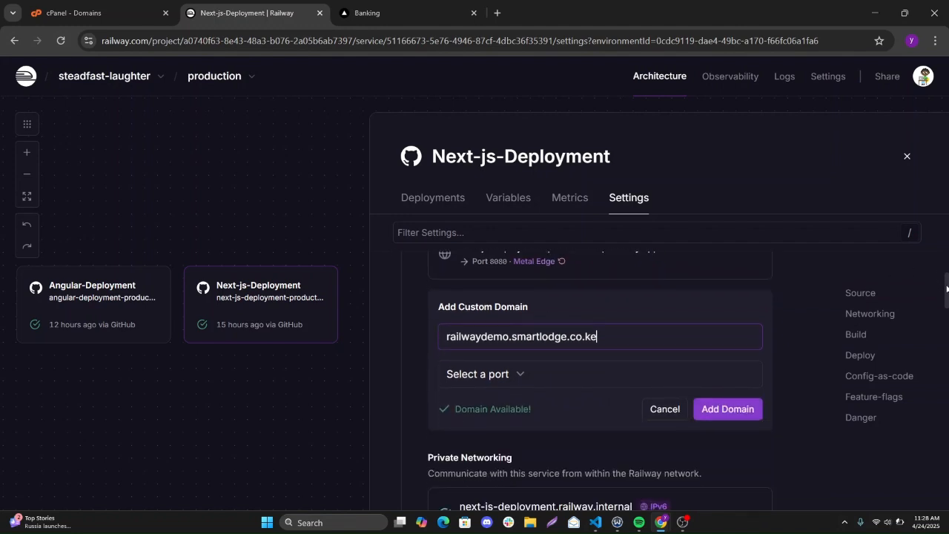
pyautogui.click(510, 375)
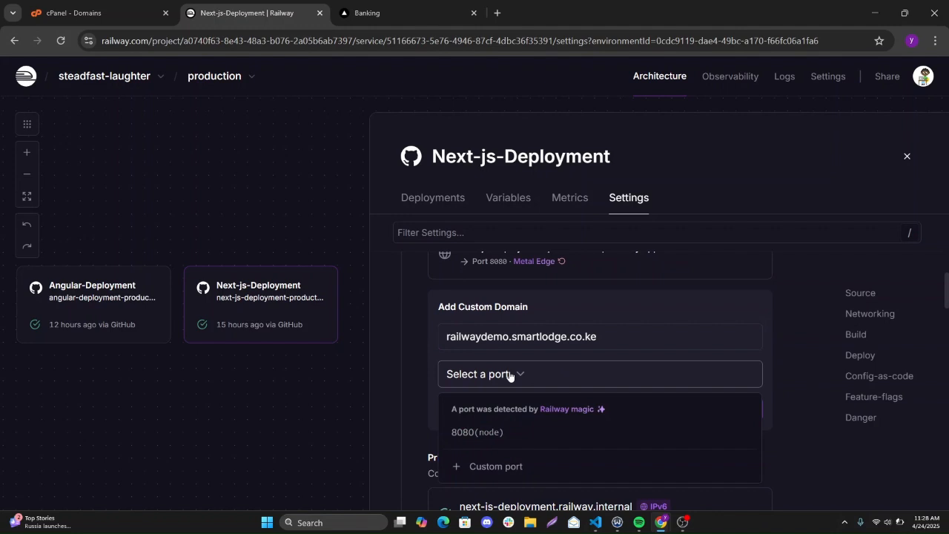
pyautogui.click(490, 433)
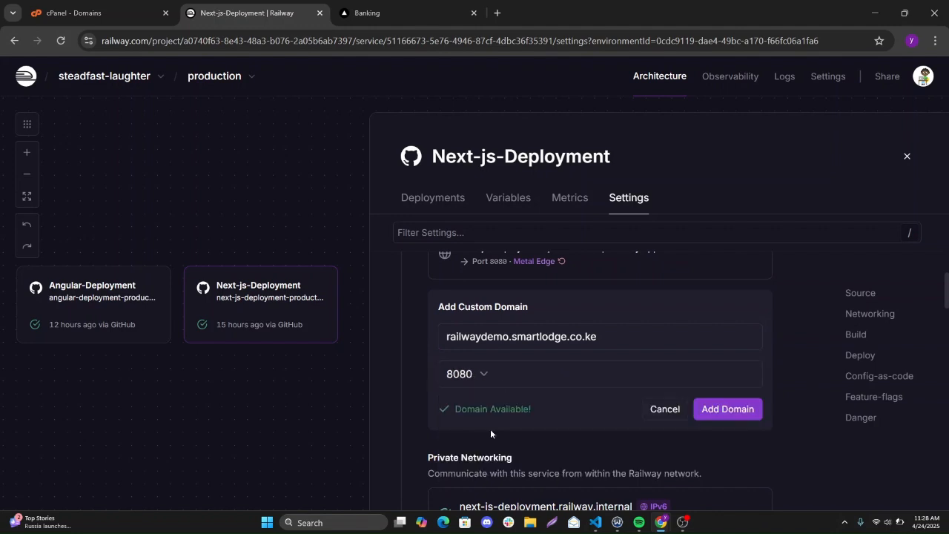
pyautogui.click(724, 409)
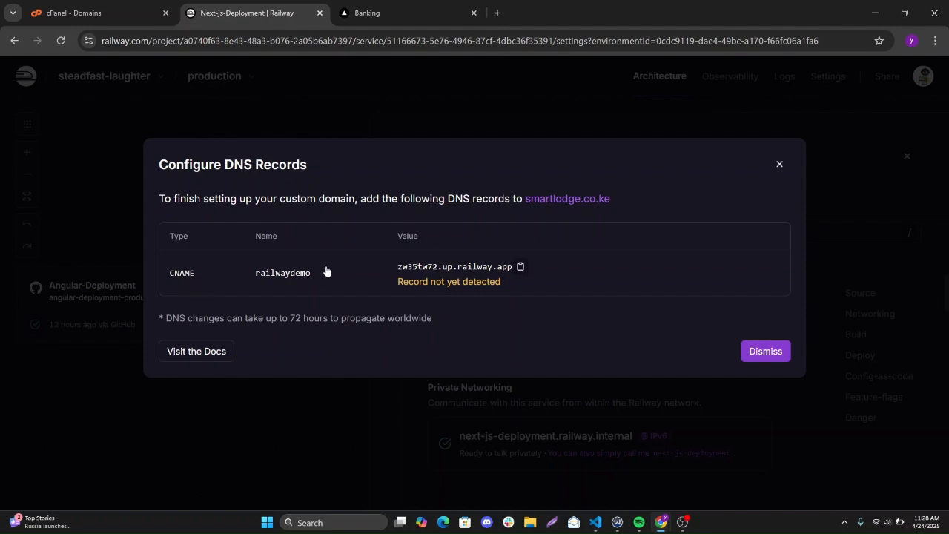
# Copy the CNAME record value that Railway provides and open the Zone Editor in cPanel
pyautogui.click(520, 267)
pyautogui.click(65, 4)
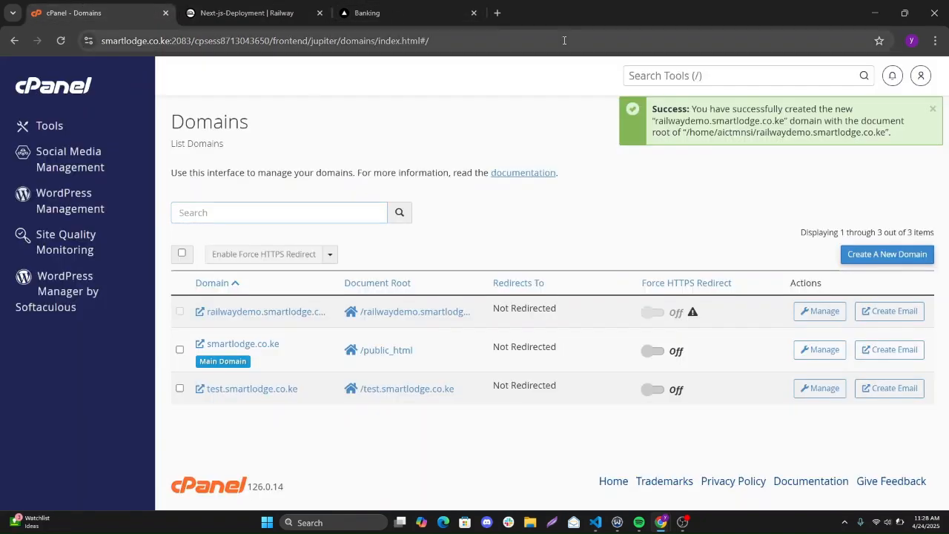
pyautogui.click(645, 73)
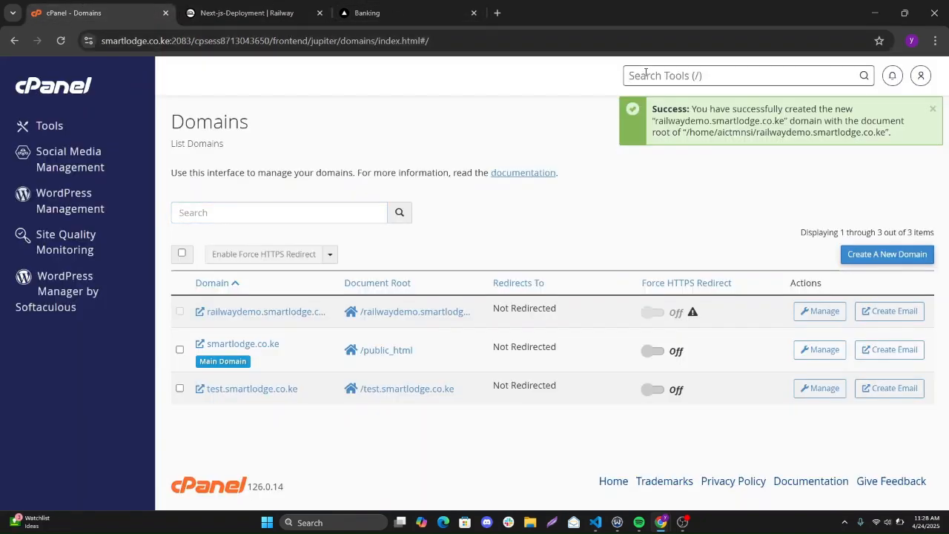
pyautogui.write('Zone')
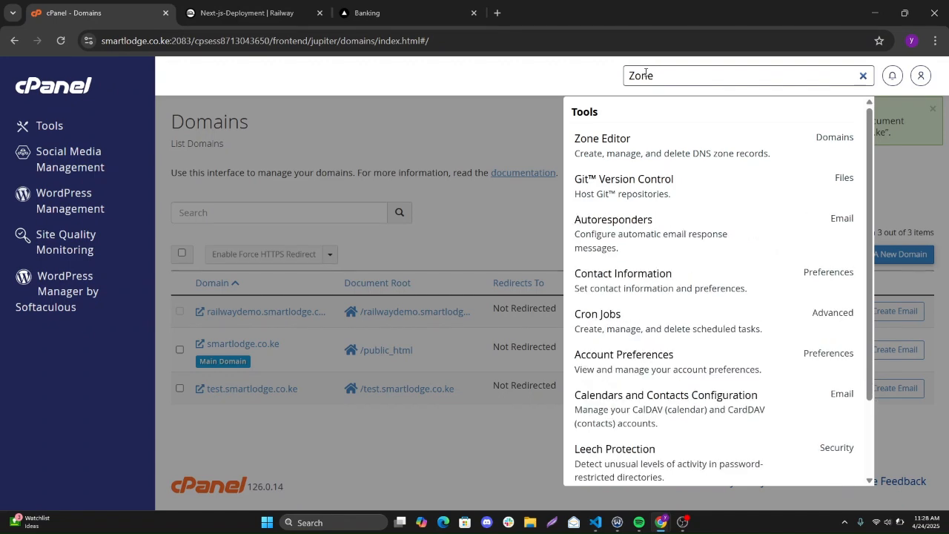
pyautogui.click(834, 141)
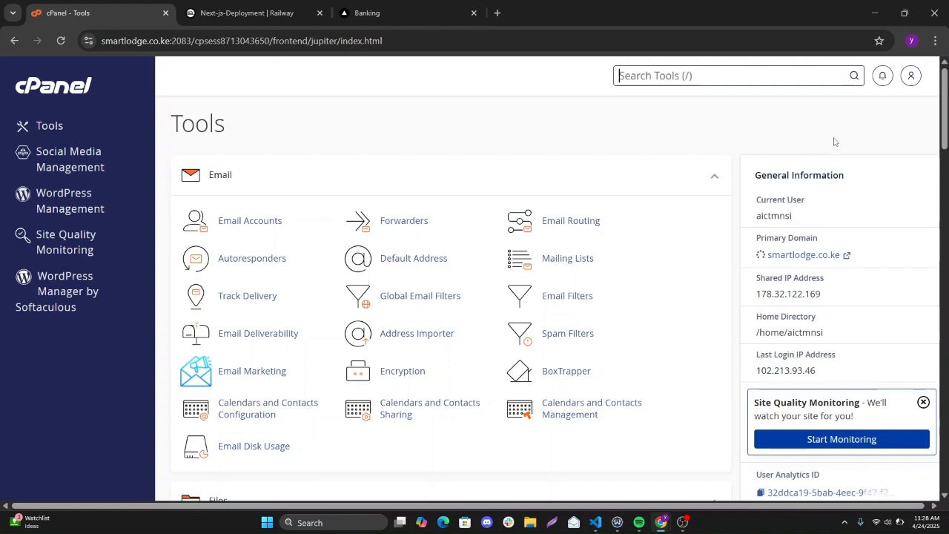
pyautogui.click(659, 75)
pyautogui.write('zon')
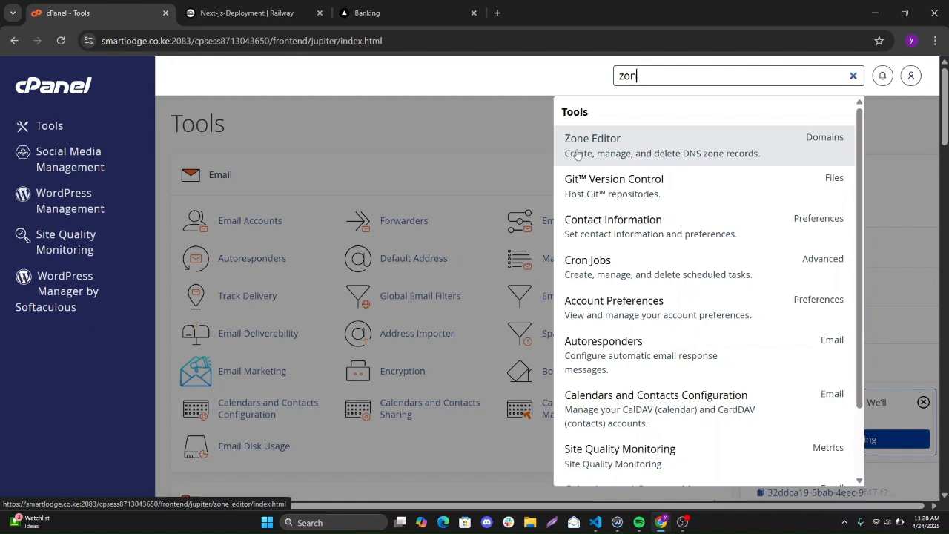
pyautogui.click(577, 154)
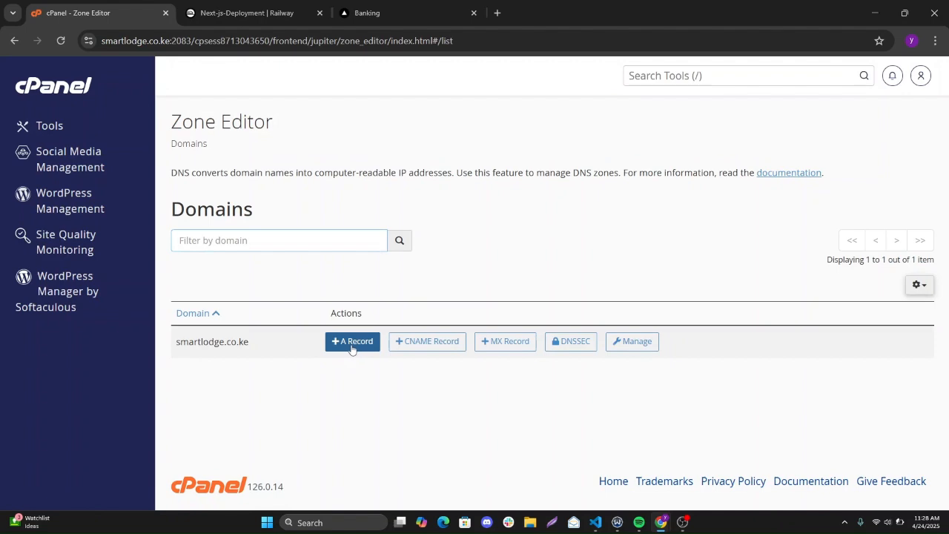
# Open the zone record management for smartlodge.co.ke
pyautogui.click(352, 346)
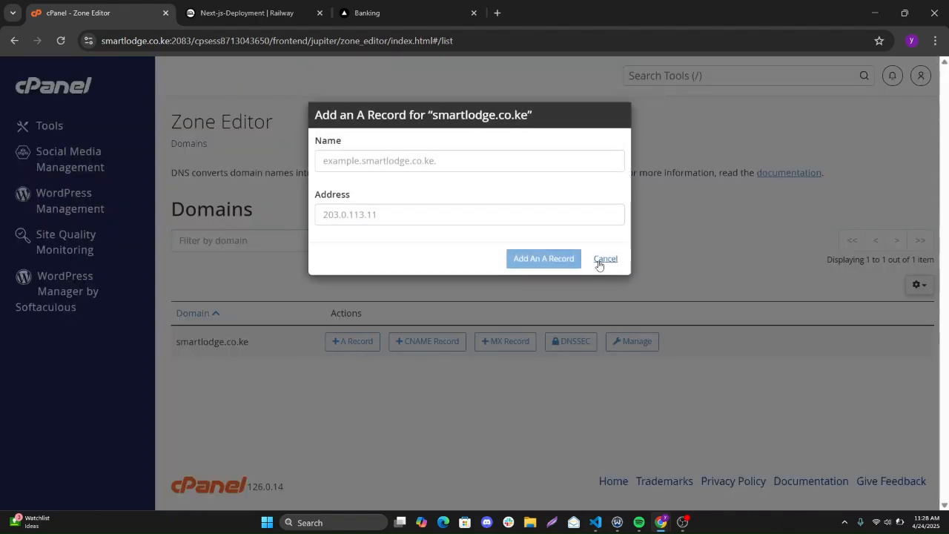
pyautogui.click(605, 259)
pyautogui.click(630, 341)
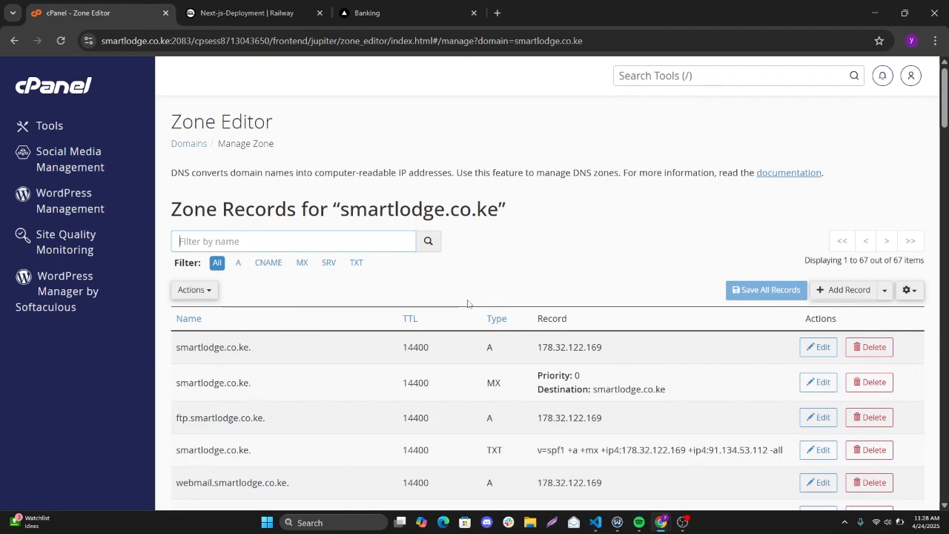
# Start a new zone record of type CNAME and paste zw35tw72.up.railway.app as its record value
pyautogui.click(844, 288)
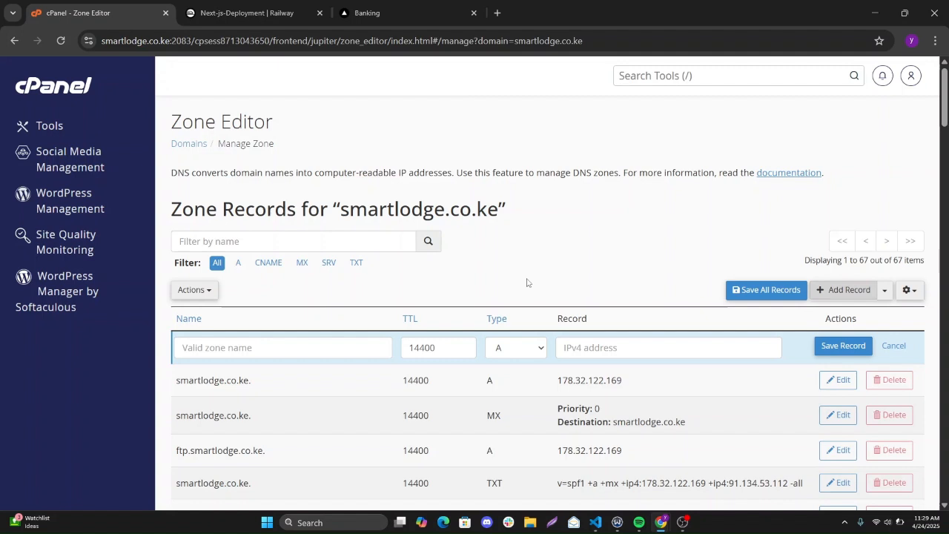
pyautogui.click(509, 346)
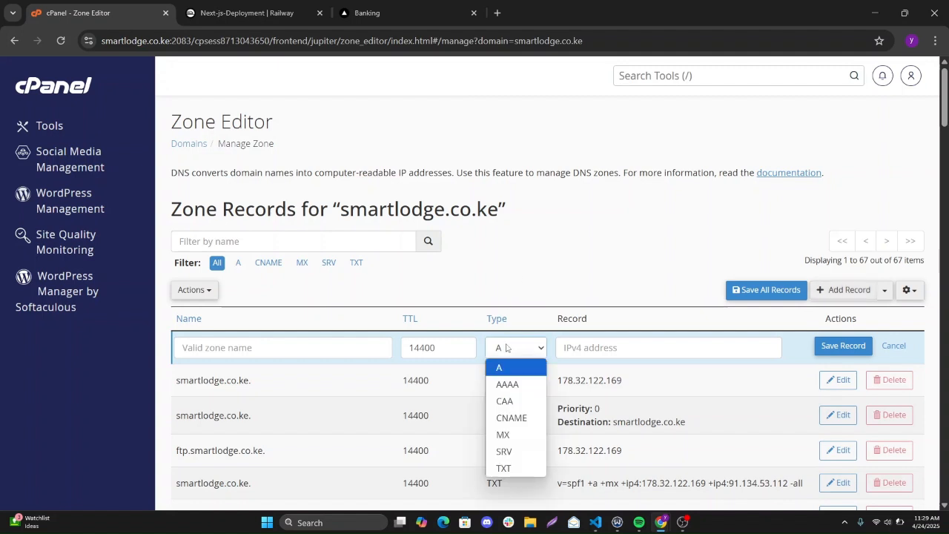
pyautogui.click(509, 416)
pyautogui.click(586, 348)
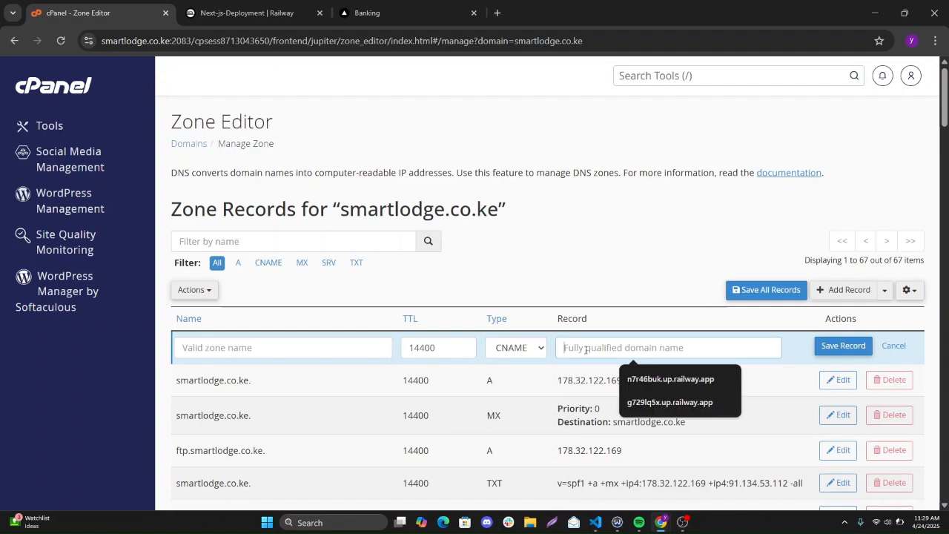
pyautogui.hotkey('ctrl', 'v')
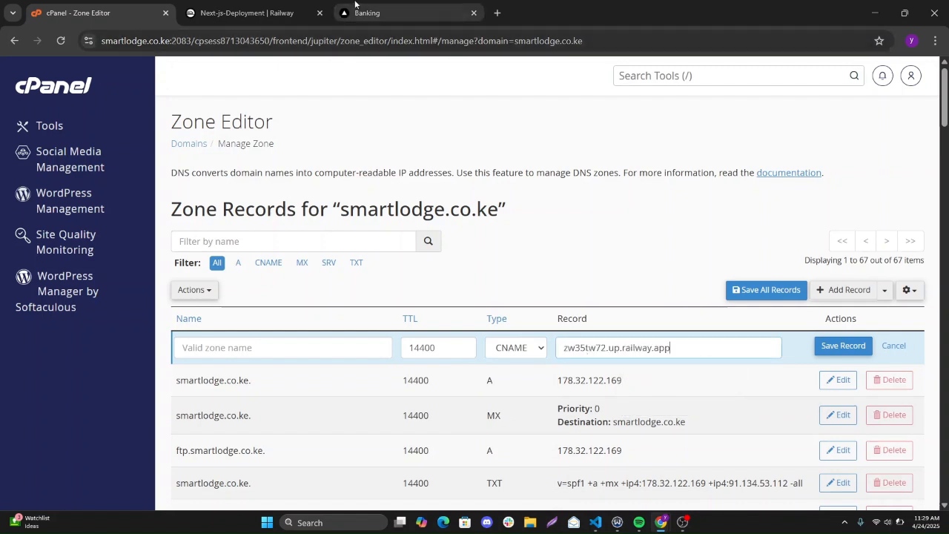
# Copy the record name railwaydemo from Railway and try to save the cPanel CNAME record under that name
pyautogui.click(245, 13)
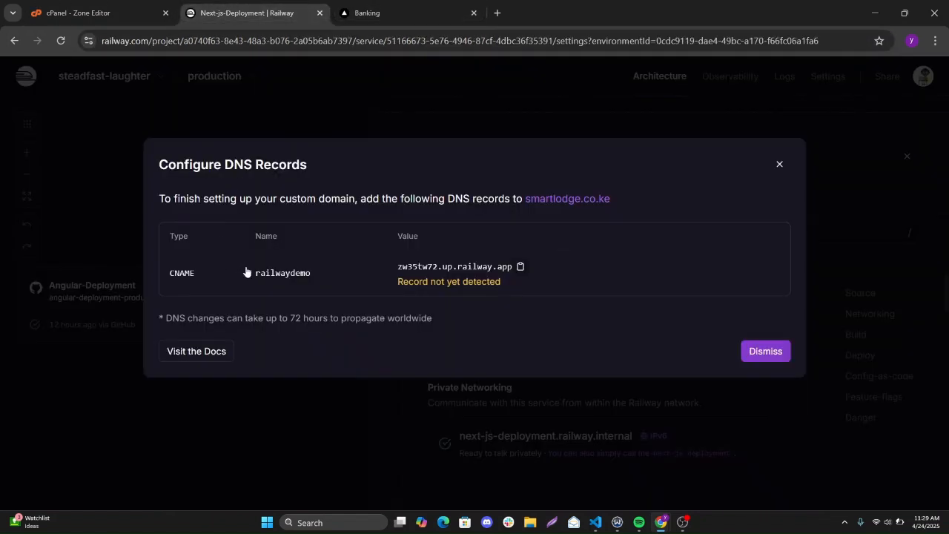
pyautogui.moveTo(257, 274); pyautogui.dragTo(311, 276)
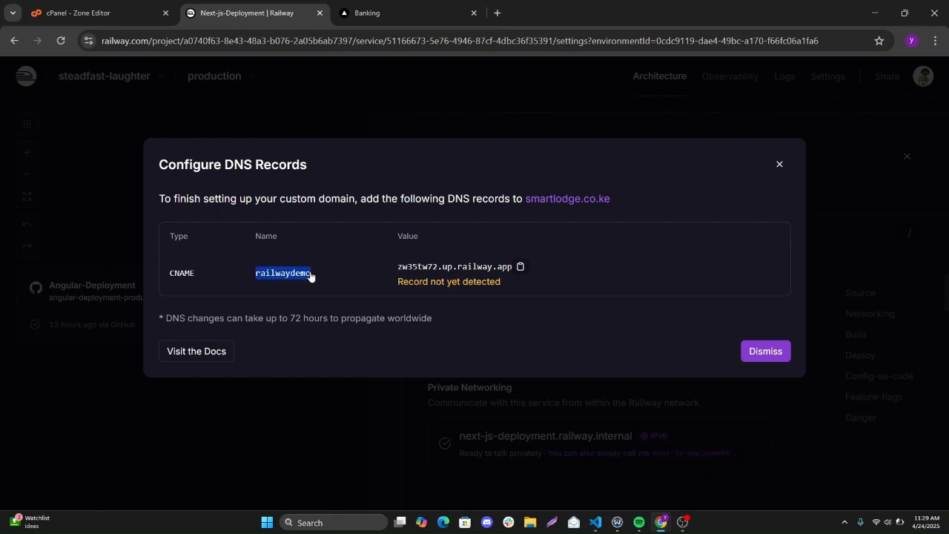
pyautogui.click(64, 11)
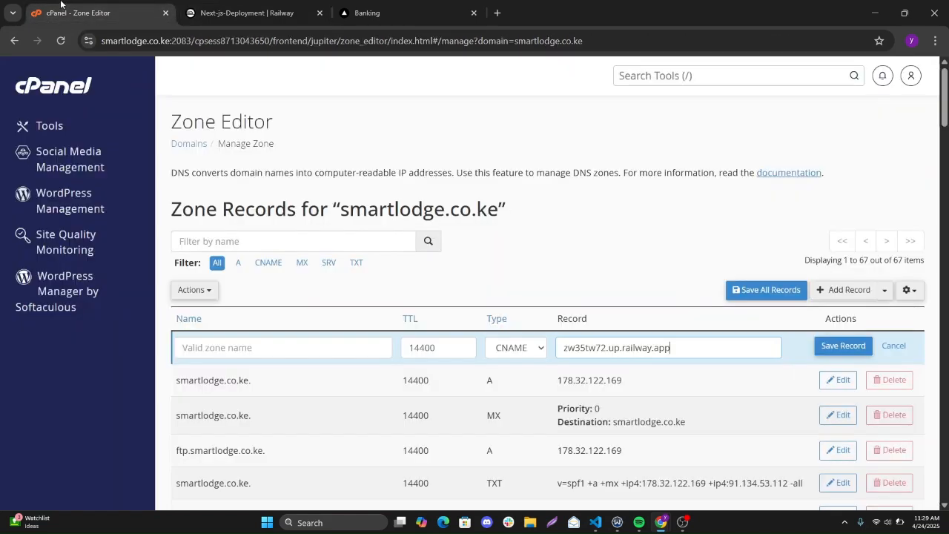
pyautogui.click(324, 345)
pyautogui.hotkey('ctrl', 'v')
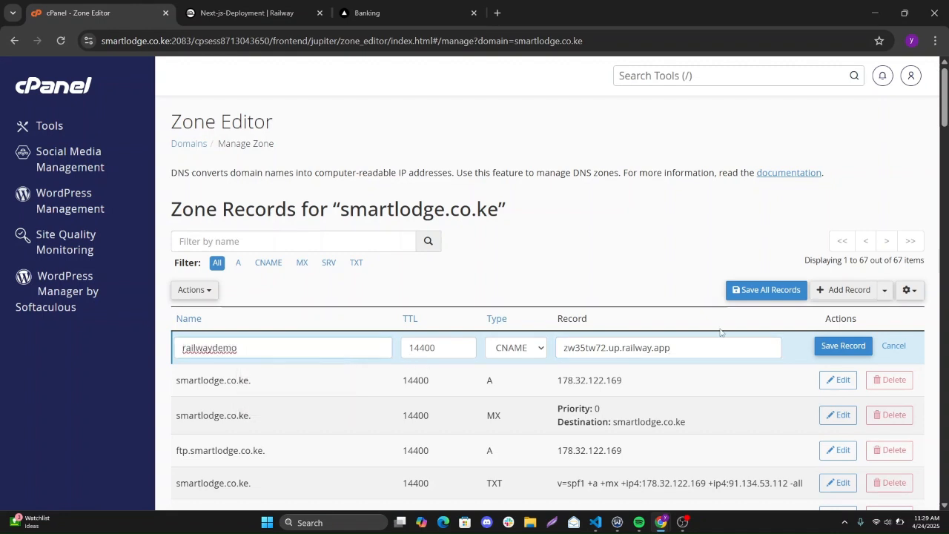
pyautogui.click(824, 352)
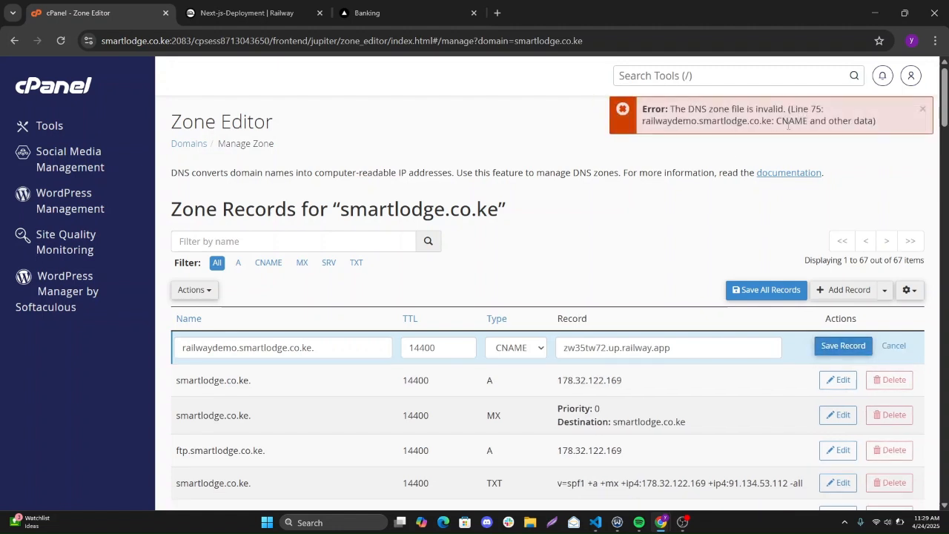
pyautogui.click(894, 346)
pyautogui.click(239, 242)
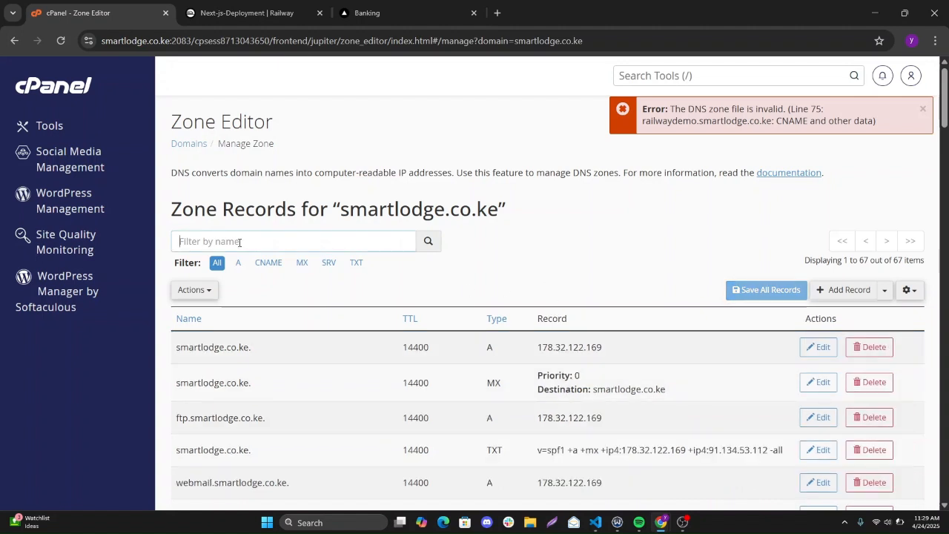
pyautogui.write('rail')
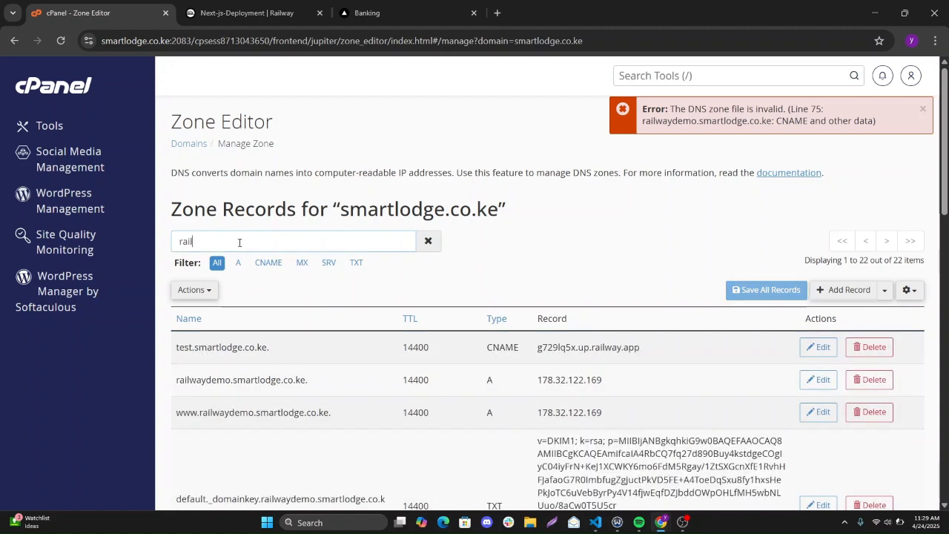
pyautogui.write('wa')
pyautogui.click(865, 380)
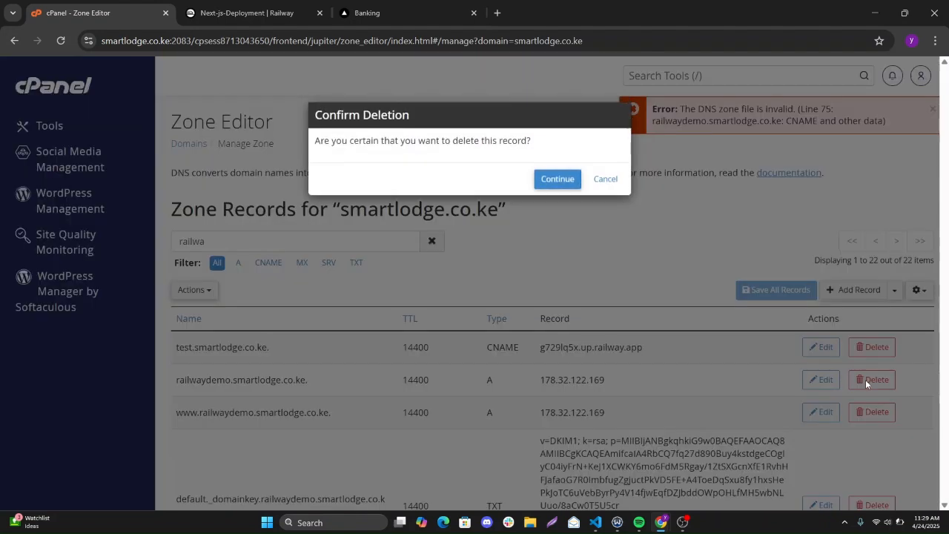
pyautogui.click(554, 181)
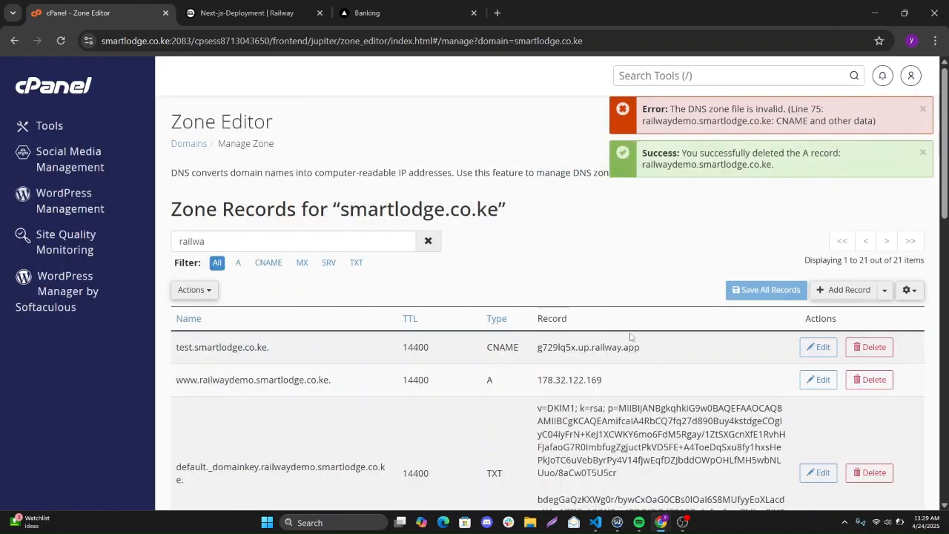
pyautogui.click(867, 381)
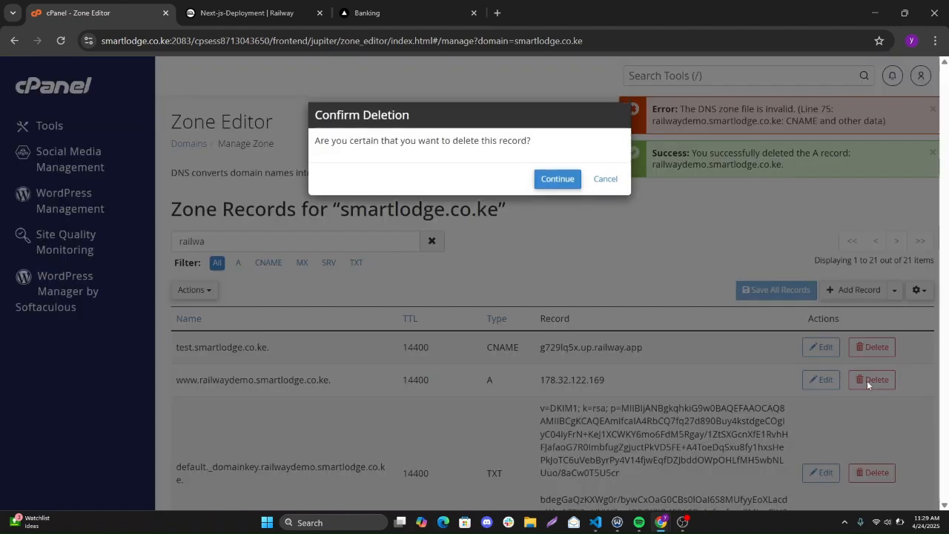
pyautogui.click(563, 183)
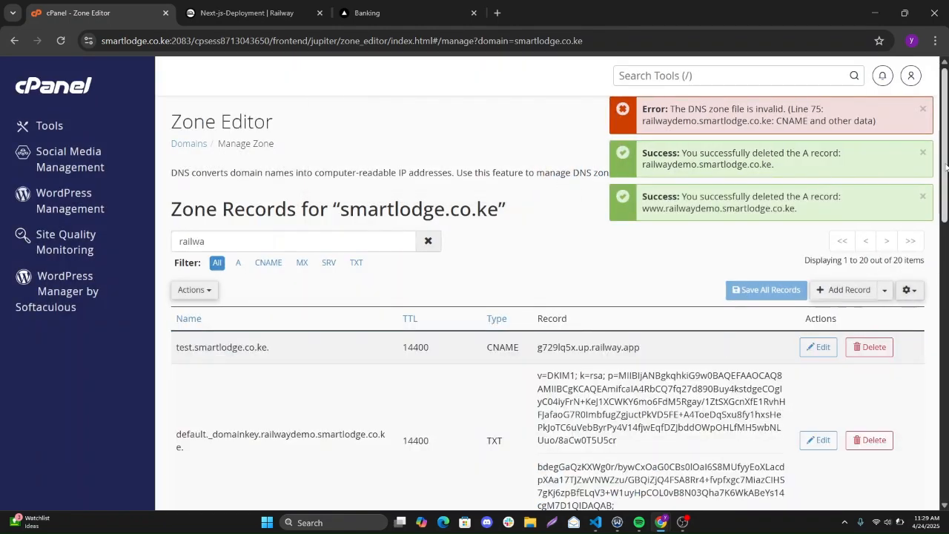
# Delete the TXT records for railwaydemo.smartlodge.co.ke and default._domainkey.railwaydemo.smartlodge.co.ke
pyautogui.scroll(-2, 945, 164)
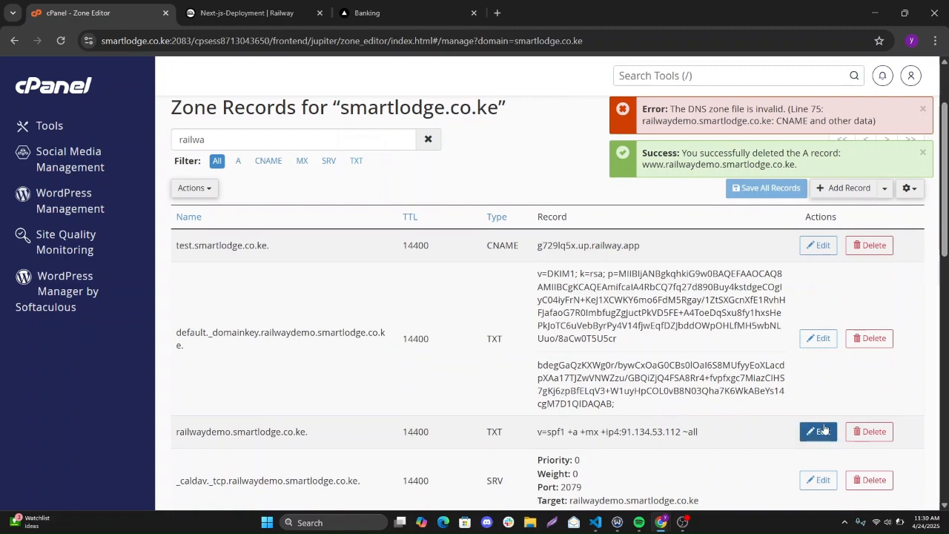
pyautogui.click(863, 433)
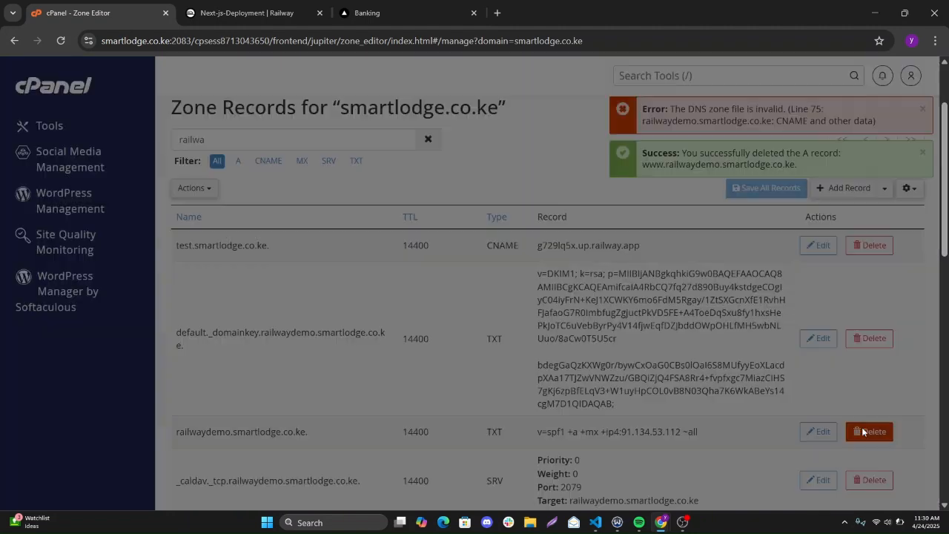
pyautogui.click(551, 179)
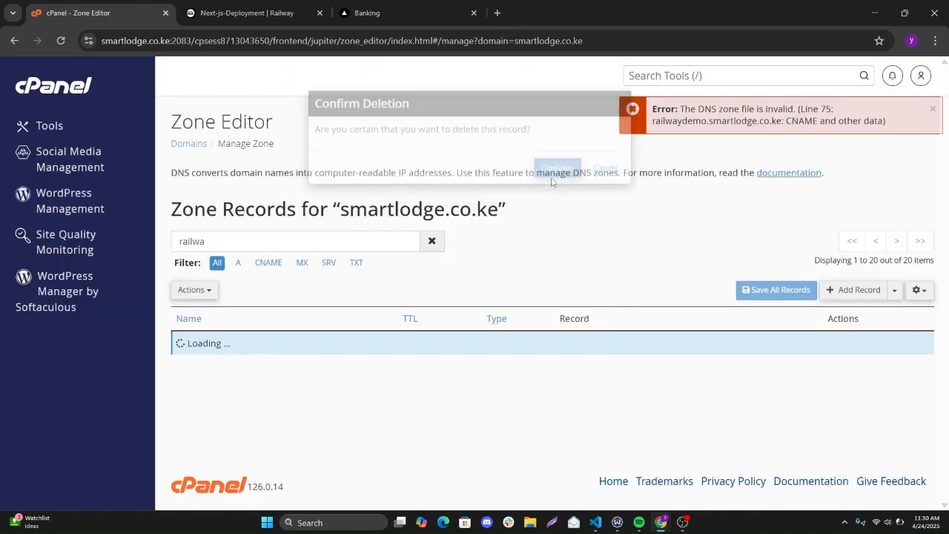
pyautogui.click(869, 440)
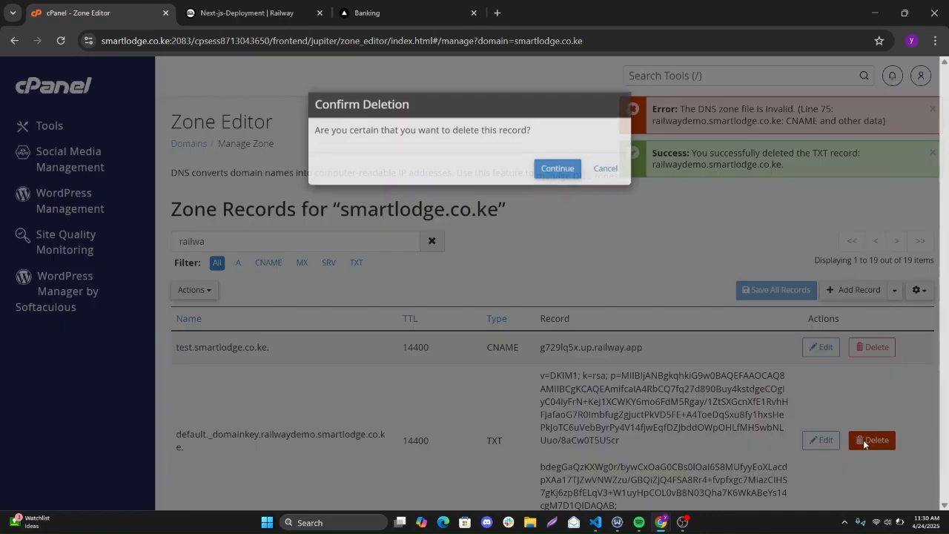
pyautogui.click(553, 179)
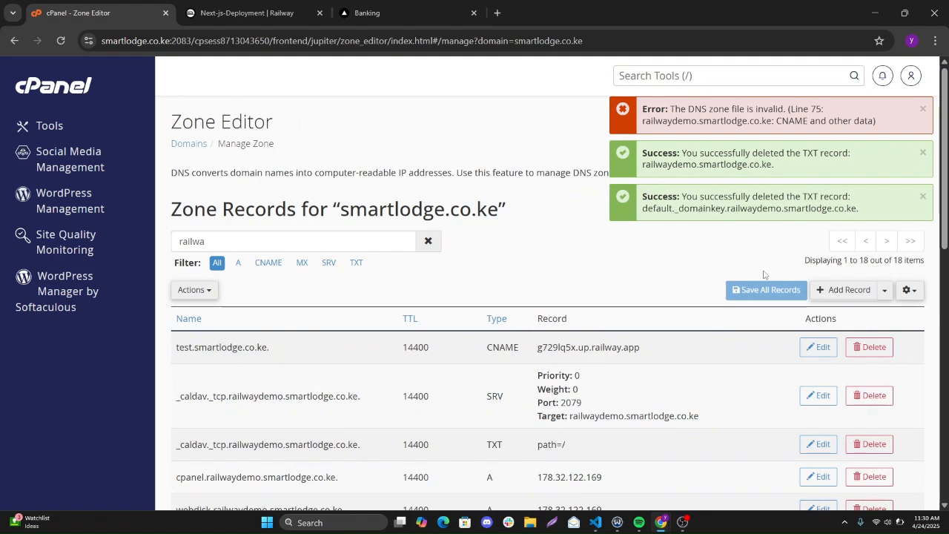
# Start a new zone record named railwaydemo, matching the name given in Railway, and set its type to CNAME
pyautogui.click(837, 291)
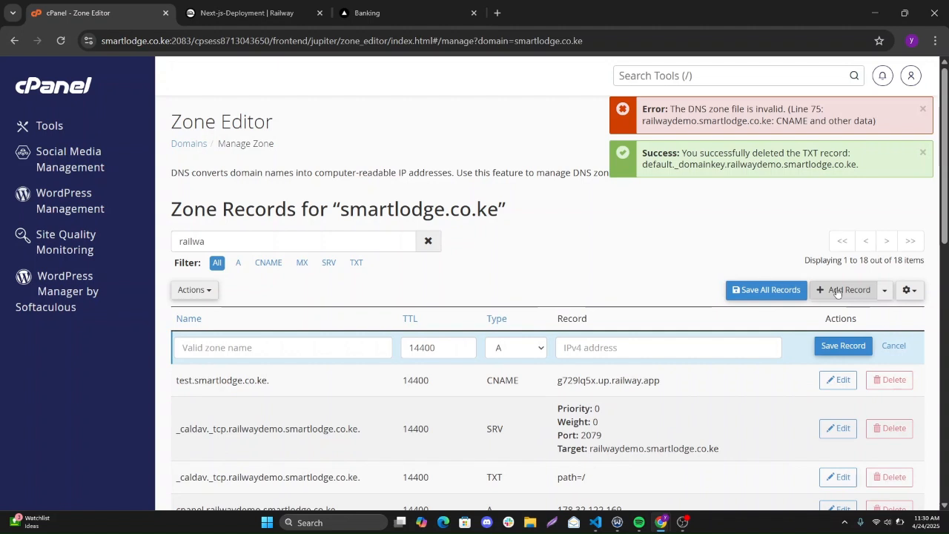
pyautogui.click(229, 351)
pyautogui.write('railway')
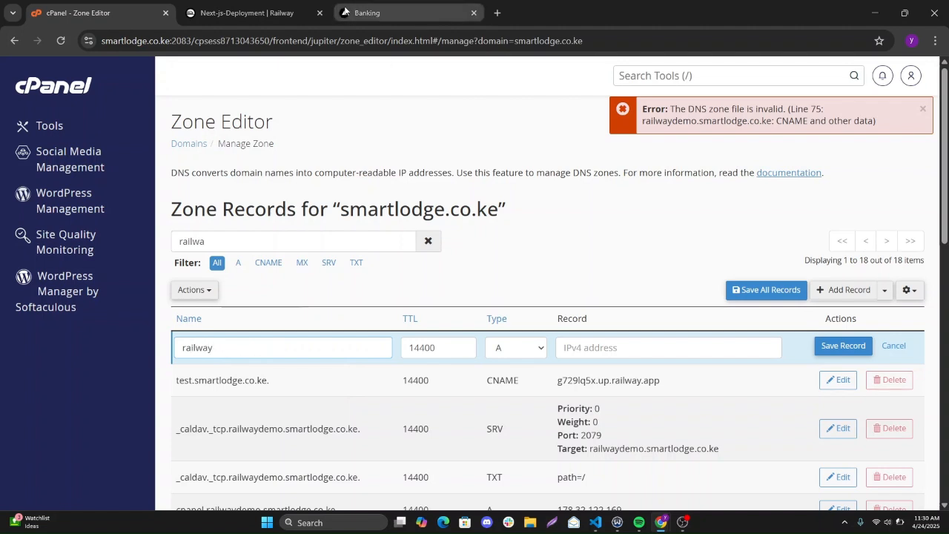
pyautogui.click(201, 7)
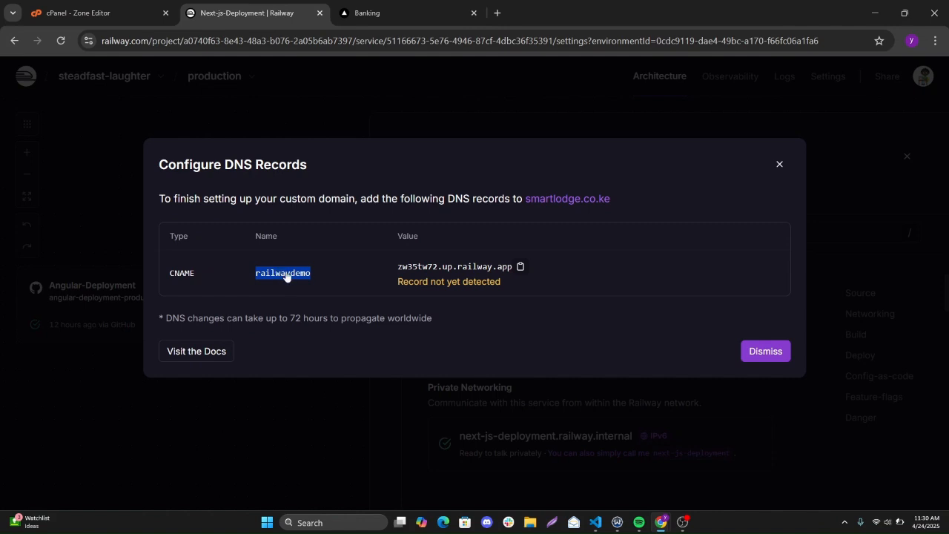
pyautogui.click(118, 11)
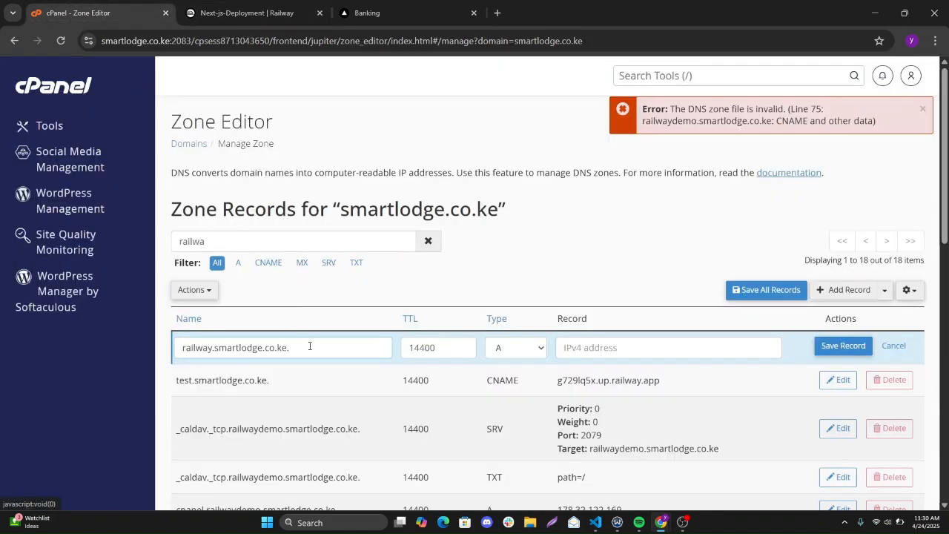
pyautogui.moveTo(310, 347); pyautogui.dragTo(178, 342)
pyautogui.press('BackSpace')
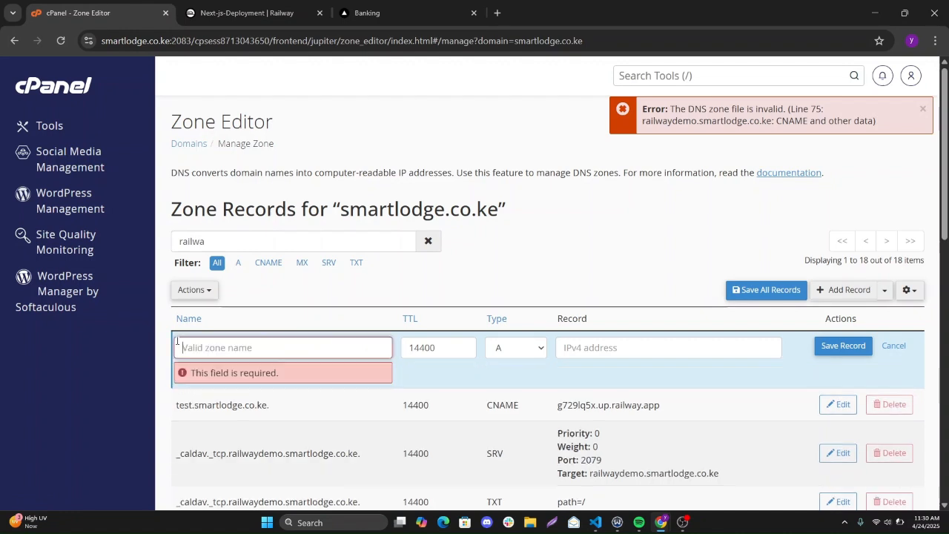
pyautogui.write('railwaydemo.smartlodge.co.ke.')
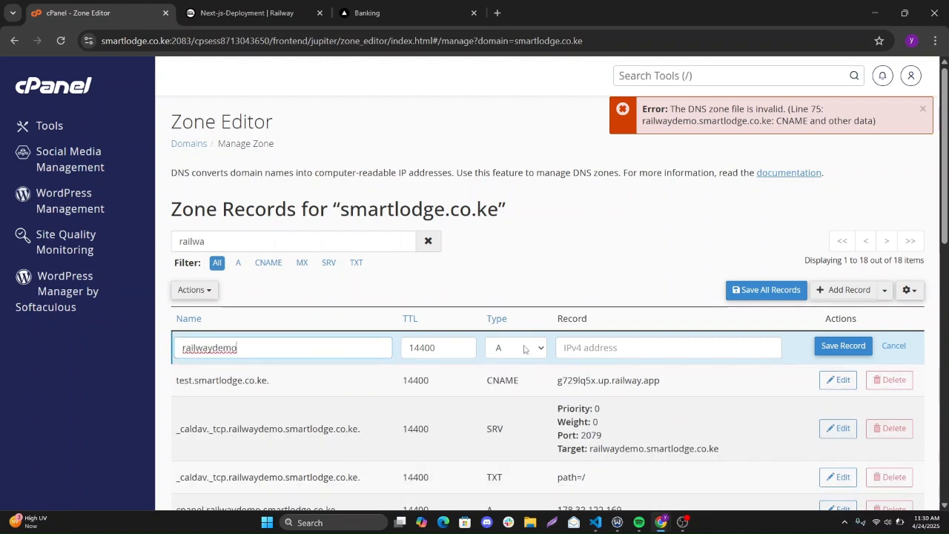
pyautogui.click(523, 348)
pyautogui.click(511, 418)
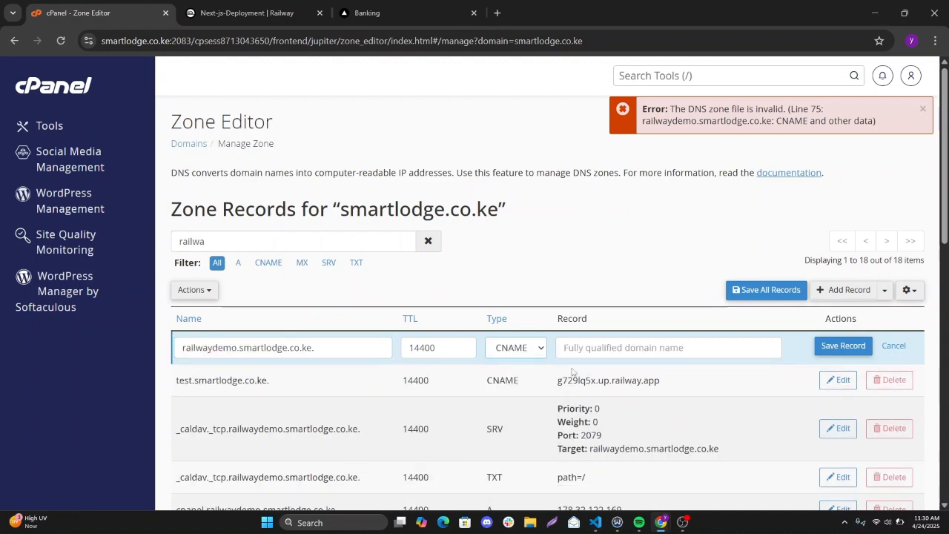
# Copy the CNAME value zw35tw72.up.railway.app from Railway into the new cPanel record and save the record
pyautogui.click(238, 13)
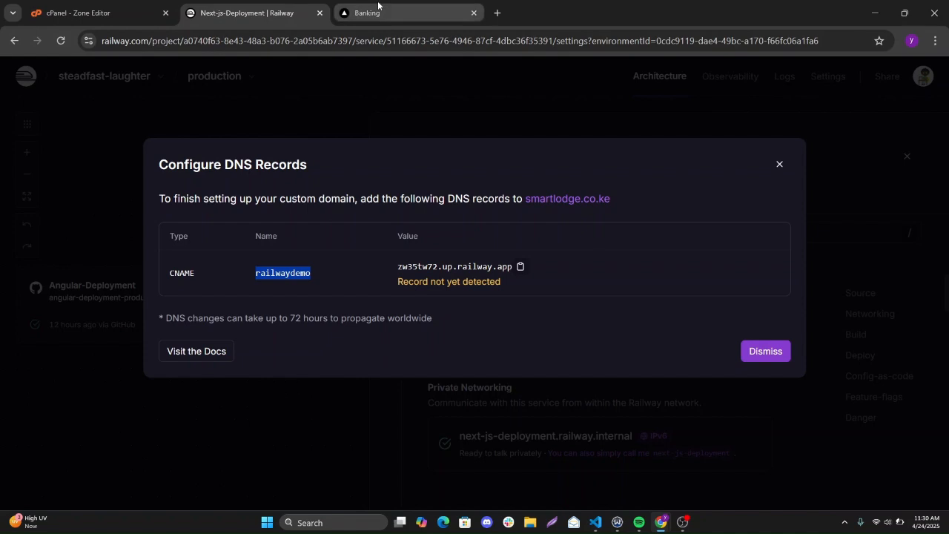
pyautogui.click(83, 10)
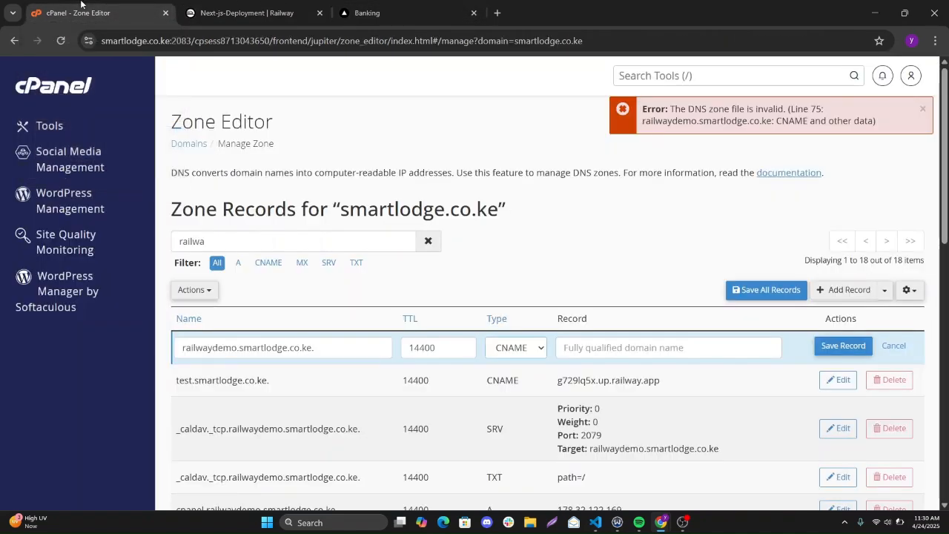
pyautogui.click(590, 347)
pyautogui.hotkey('ctrl', 'v')
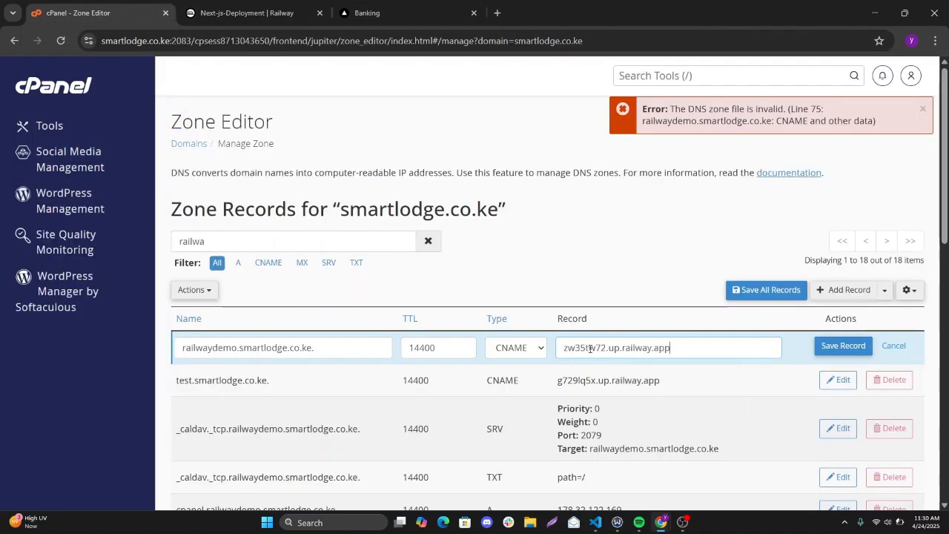
pyautogui.click(843, 345)
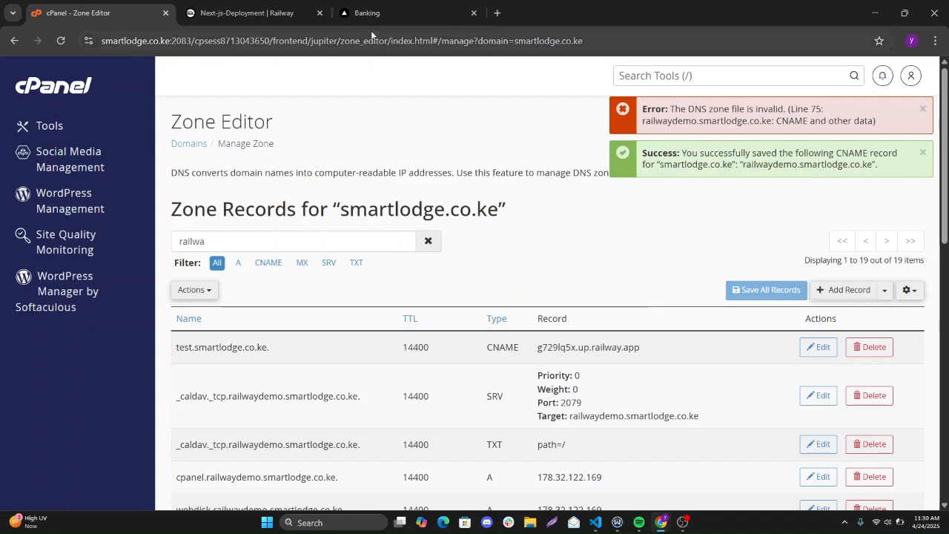
# Switch to Railway and dismiss the DNS record instructions for the custom domain
pyautogui.click(239, 11)
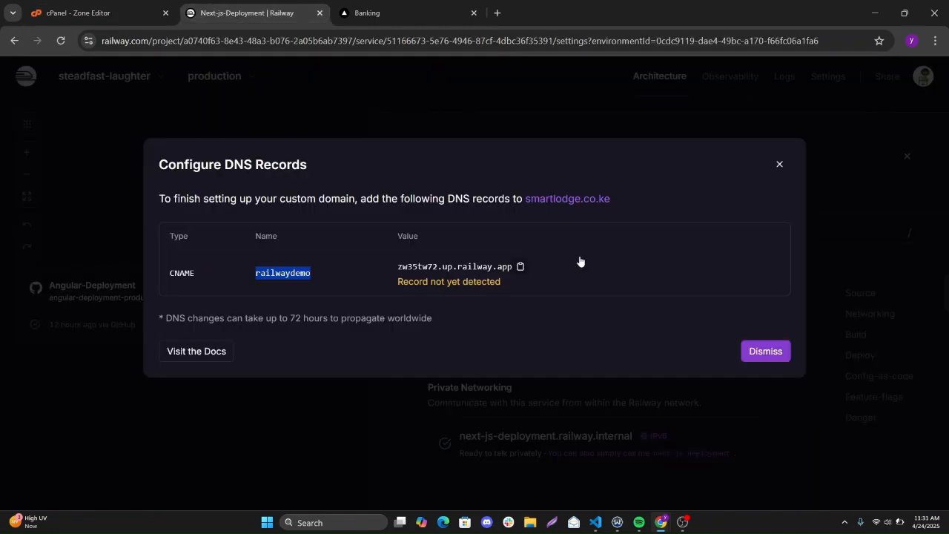
pyautogui.click(764, 353)
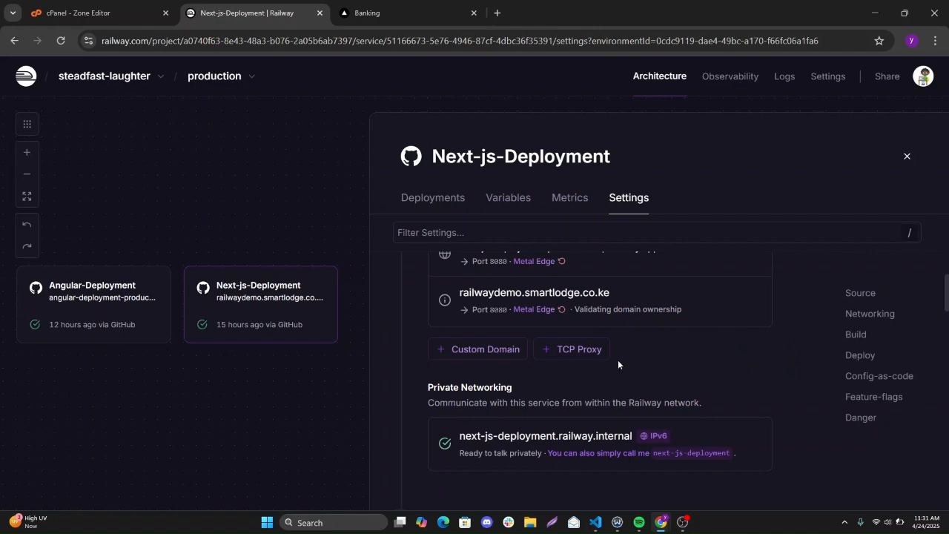
# Reload the Railway service settings and check the domain ownership validation for railwaydemo.smartlodge.co.ke under Public Networking
pyautogui.moveTo(620, 309)
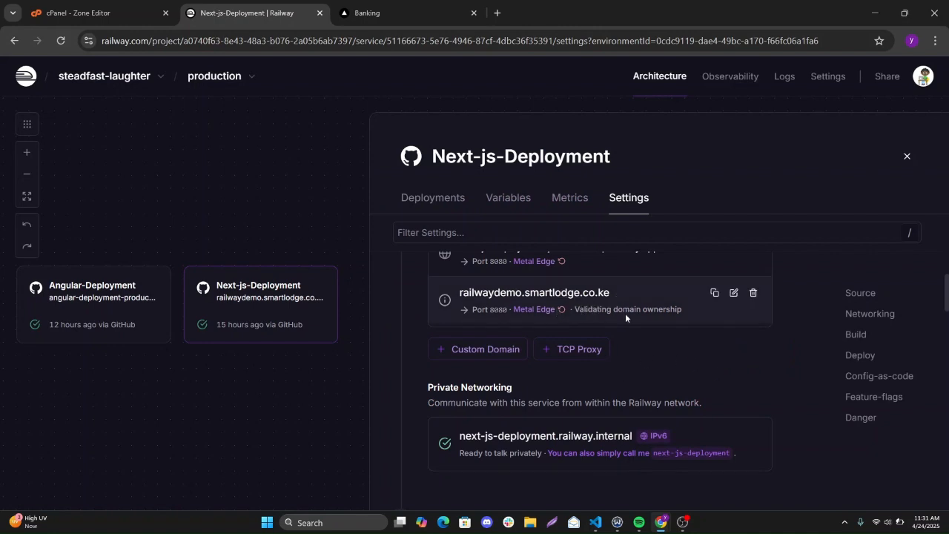
pyautogui.click(61, 42)
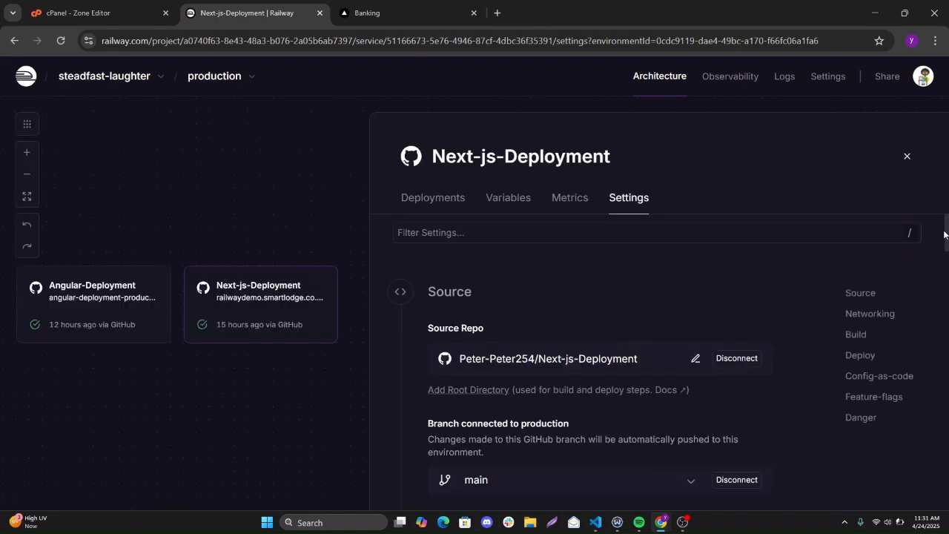
pyautogui.scroll(-5, 946, 235)
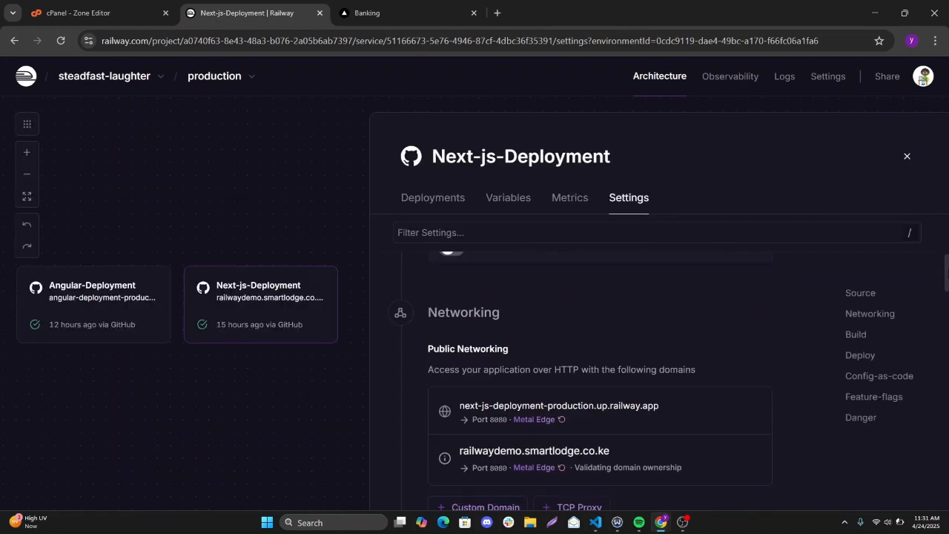
pyautogui.scroll(-2, 583, 378)
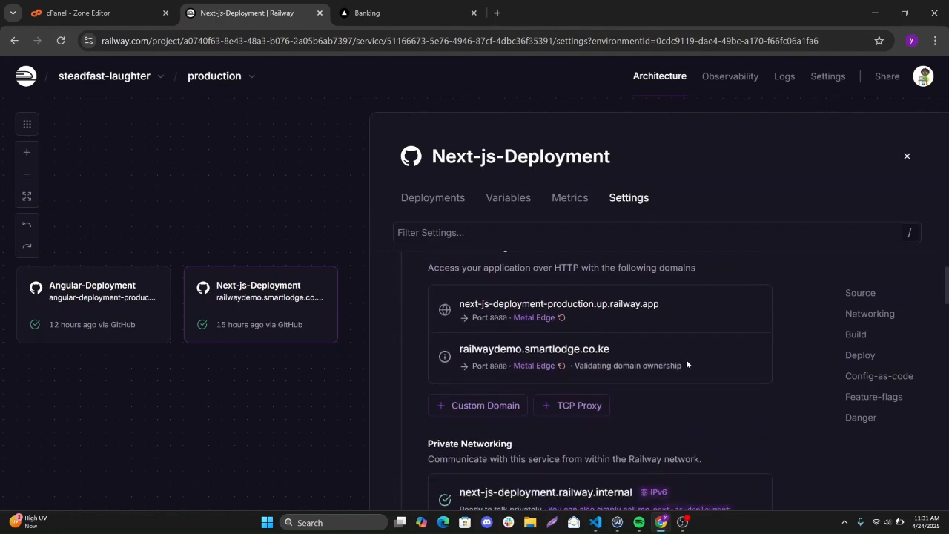
pyautogui.moveTo(582, 380)
pyautogui.click(562, 367)
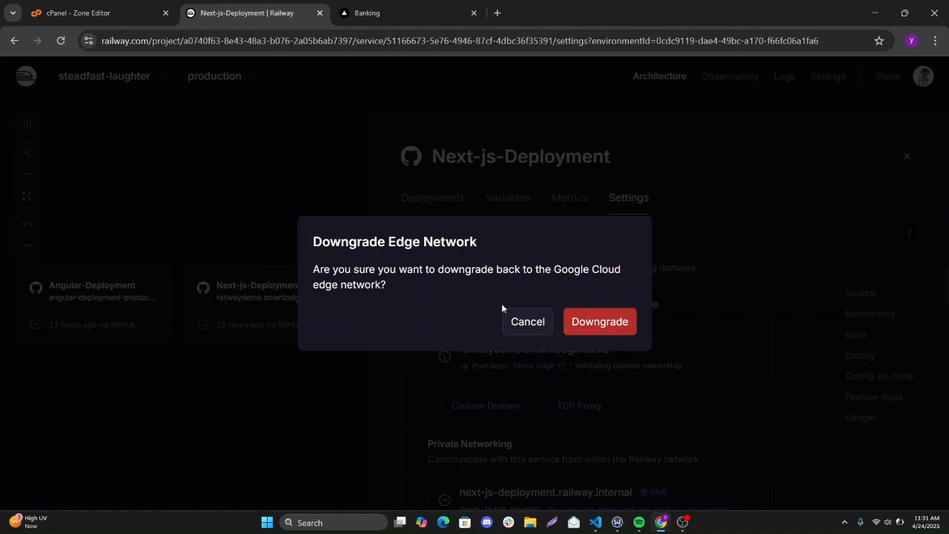
pyautogui.click(515, 323)
# Open railwaydemo.smartlodge.co.ke from Railway and proceed past the browser's privacy warning to the site
pyautogui.moveTo(519, 354)
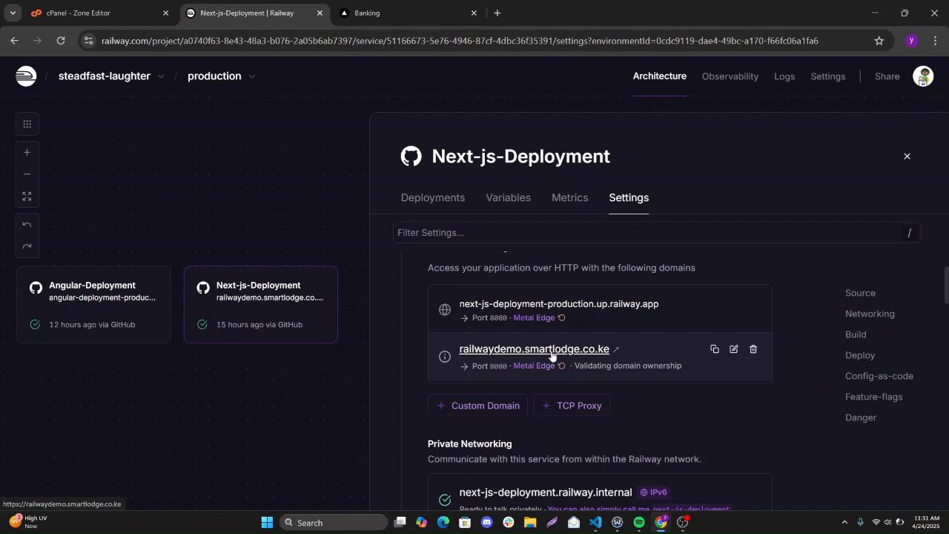
pyautogui.click(551, 349)
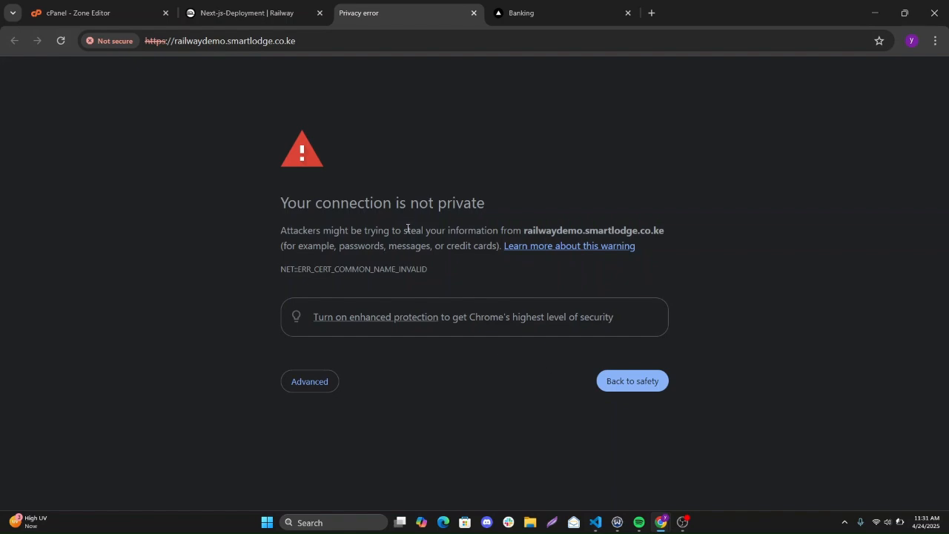
pyautogui.click(305, 383)
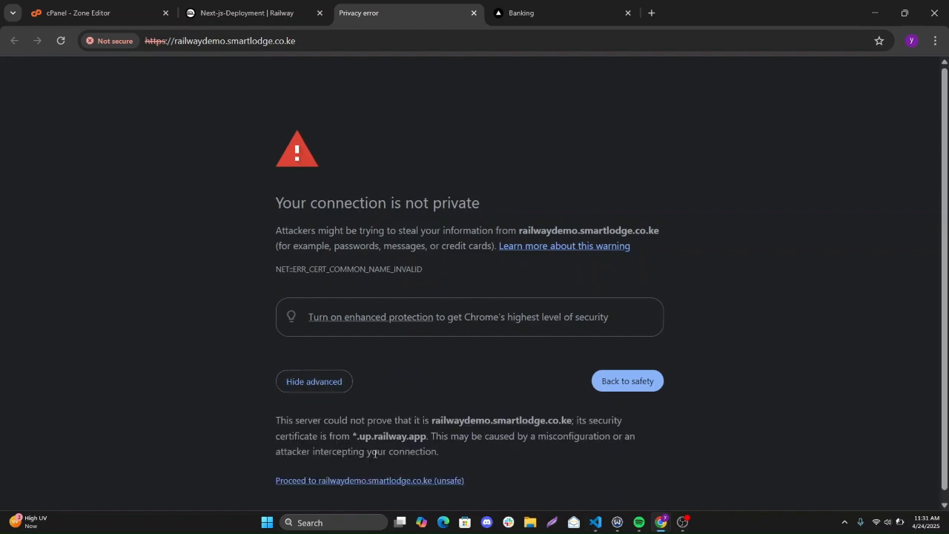
pyautogui.click(378, 482)
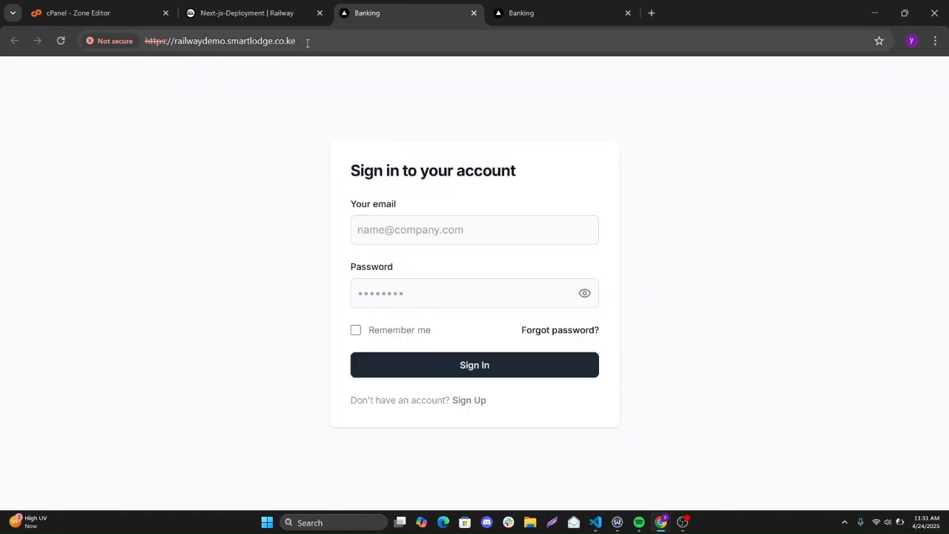
# Switch to cPanel, find the SSL/TLS tool and save the system's default key type as the default for certificates
pyautogui.click(94, 8)
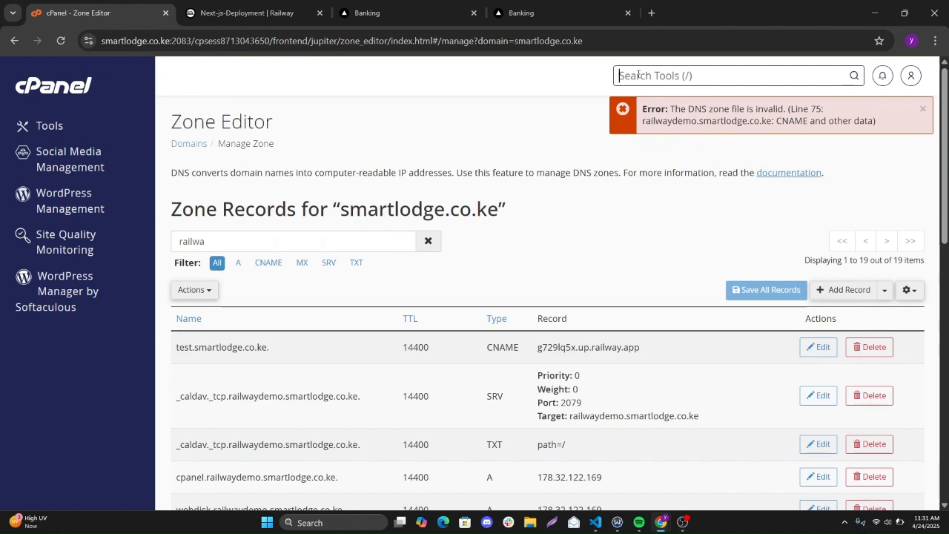
pyautogui.write('SSL')
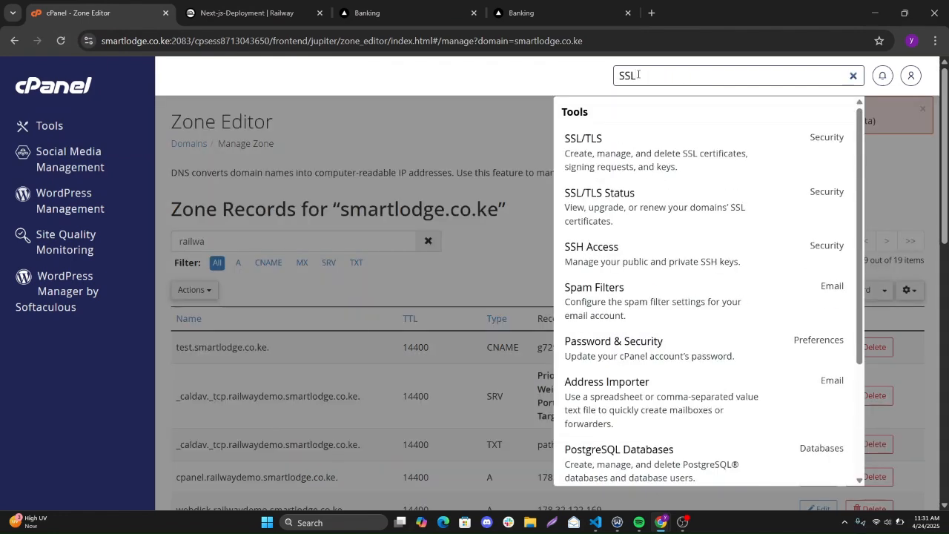
pyautogui.click(601, 162)
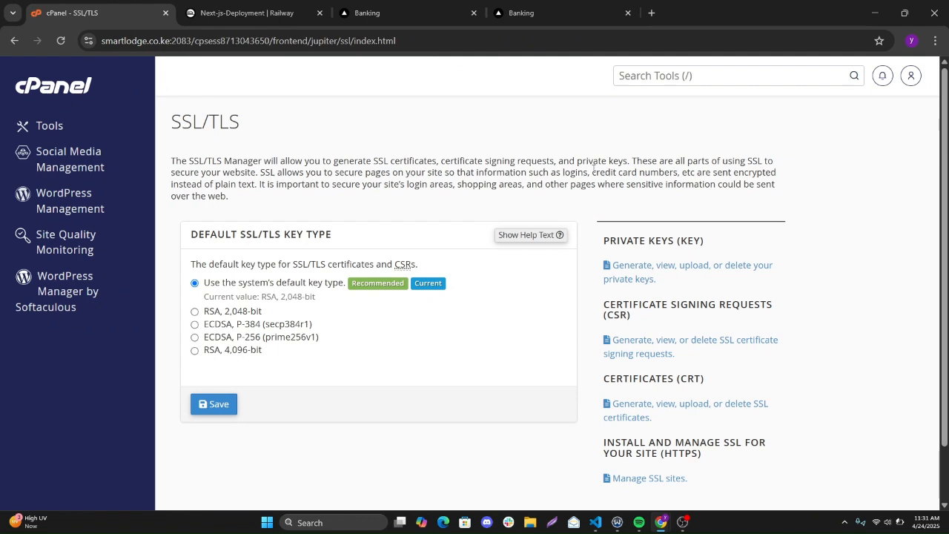
pyautogui.click(224, 409)
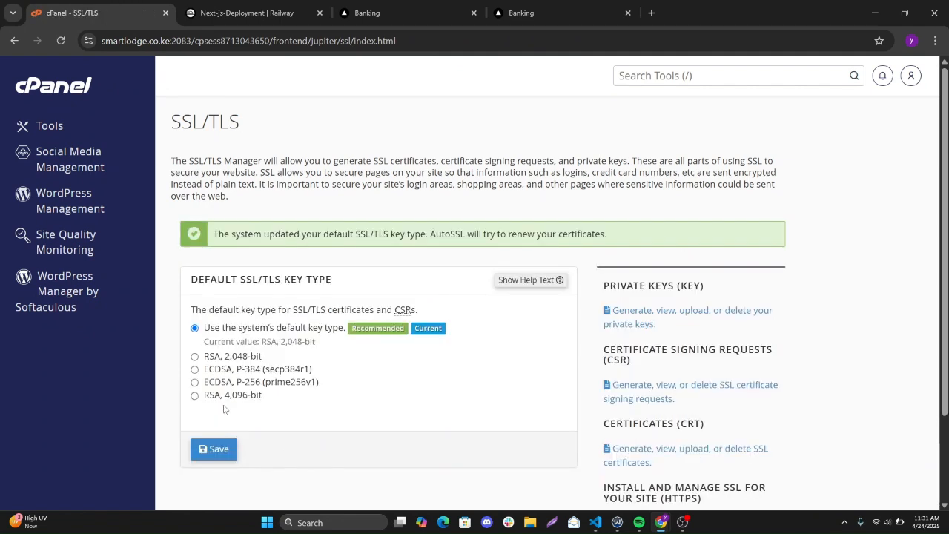
# Compare the site on the Railway domain and the custom domain, then reload and reopen railwaydemo.smartlodge.co.ke to check its security
pyautogui.click(551, 5)
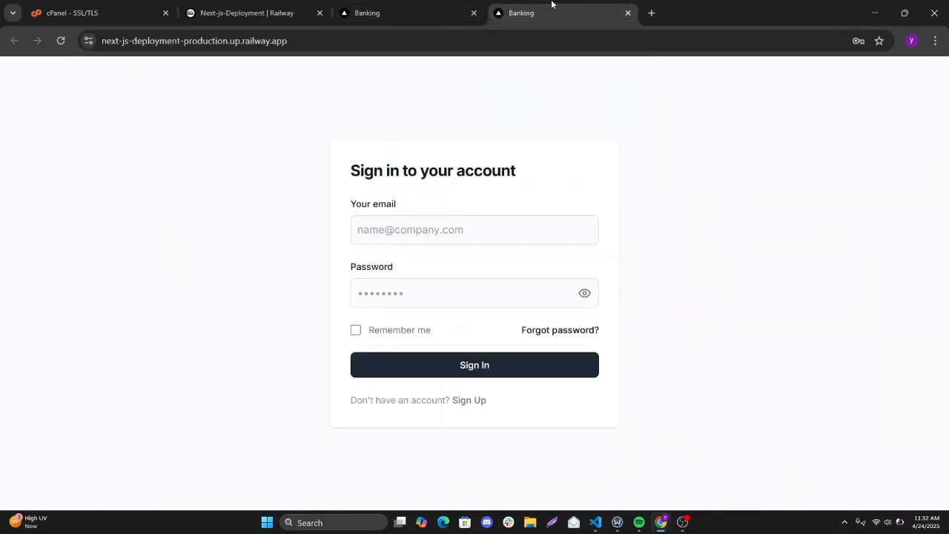
pyautogui.click(393, 13)
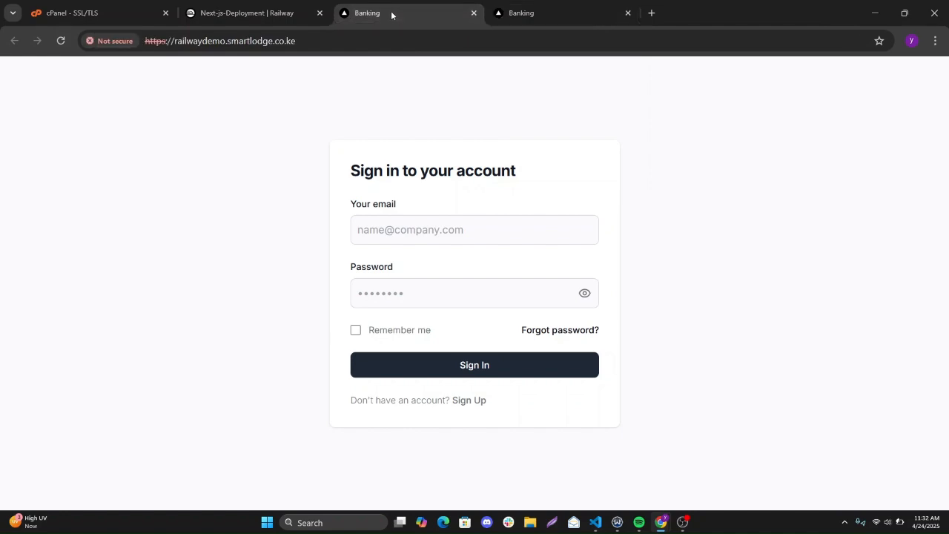
pyautogui.click(59, 41)
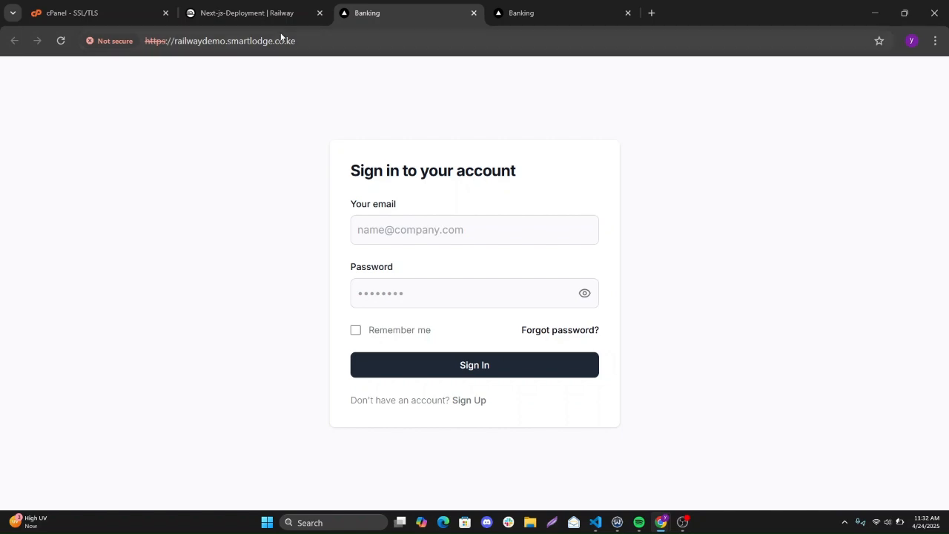
pyautogui.click(235, 13)
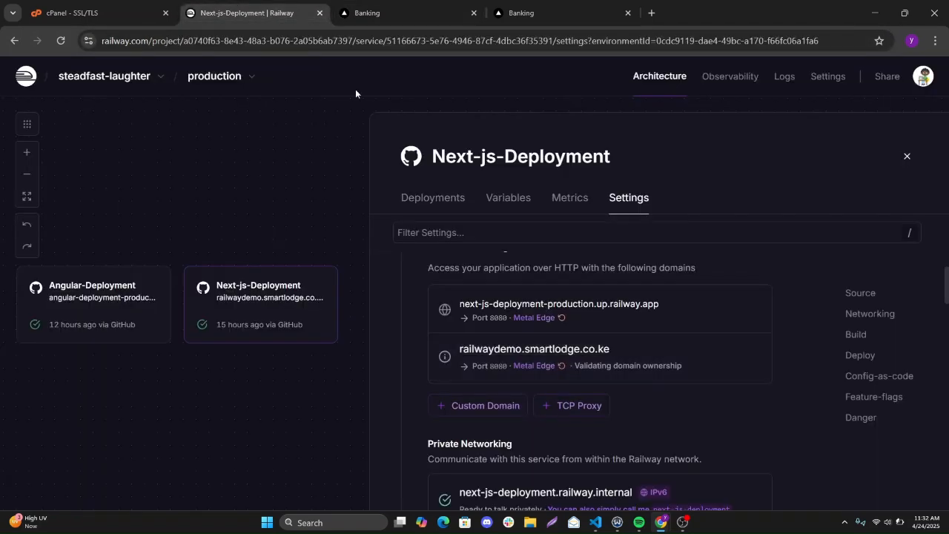
pyautogui.click(510, 349)
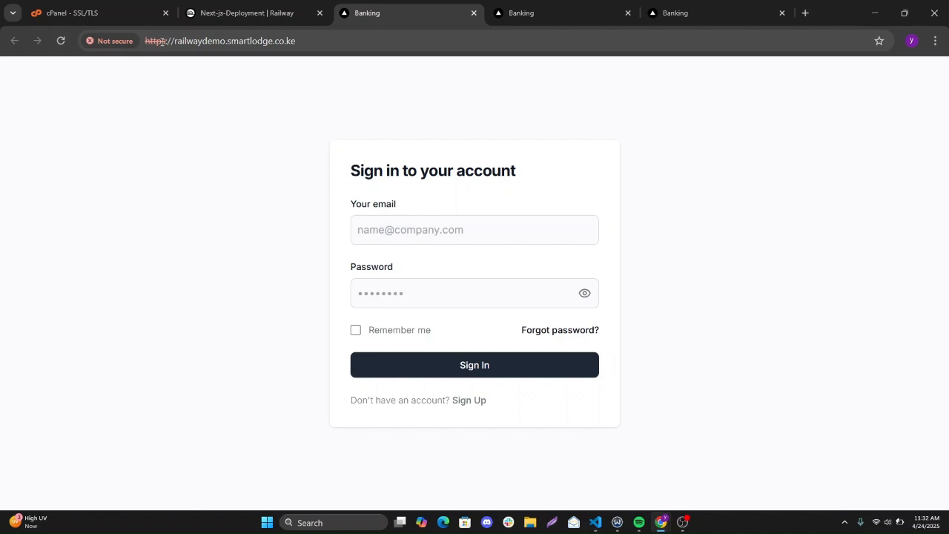
# Return to cPanel and save the system's default SSL/TLS key type again
pyautogui.click(88, 9)
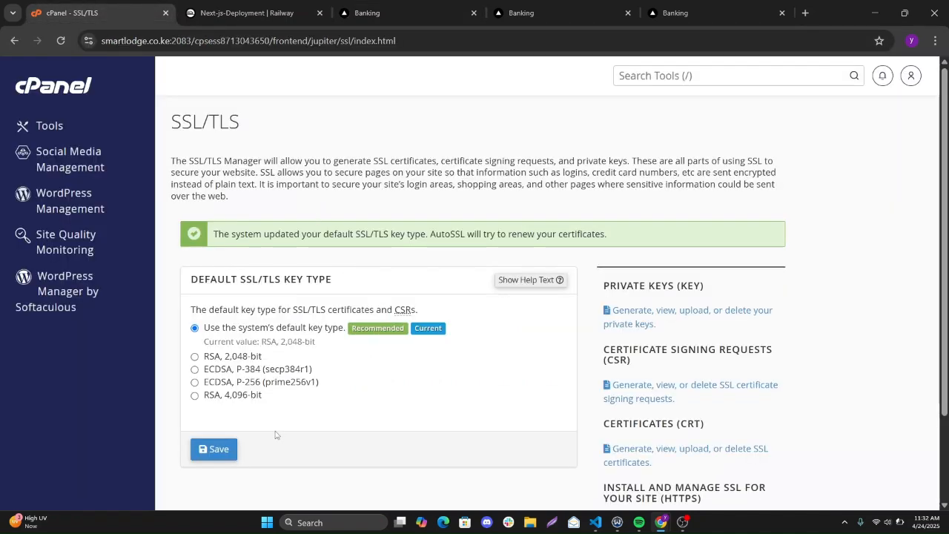
pyautogui.click(217, 450)
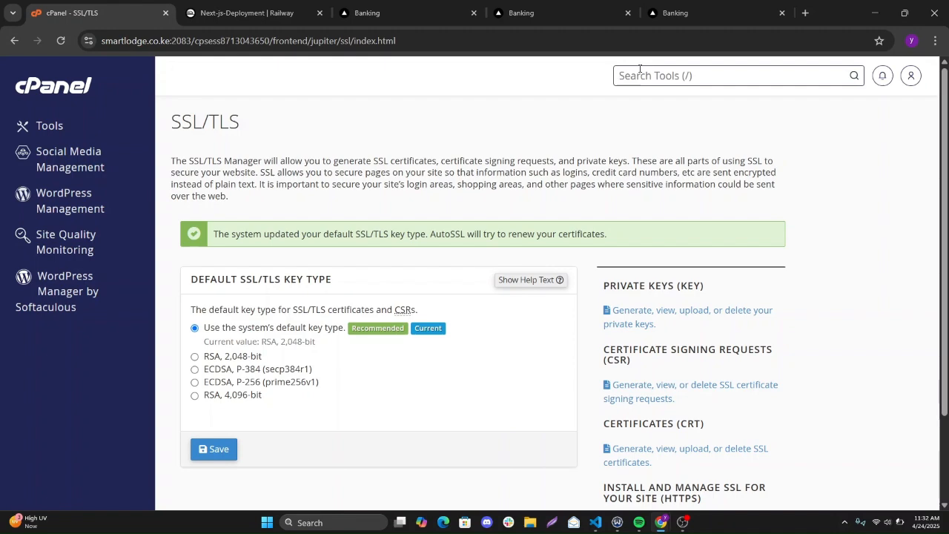
# Find the Domains tool in cPanel and enable Force HTTPS Redirect for railwaydemo.smartlodge.co.ke
pyautogui.write('Zon')
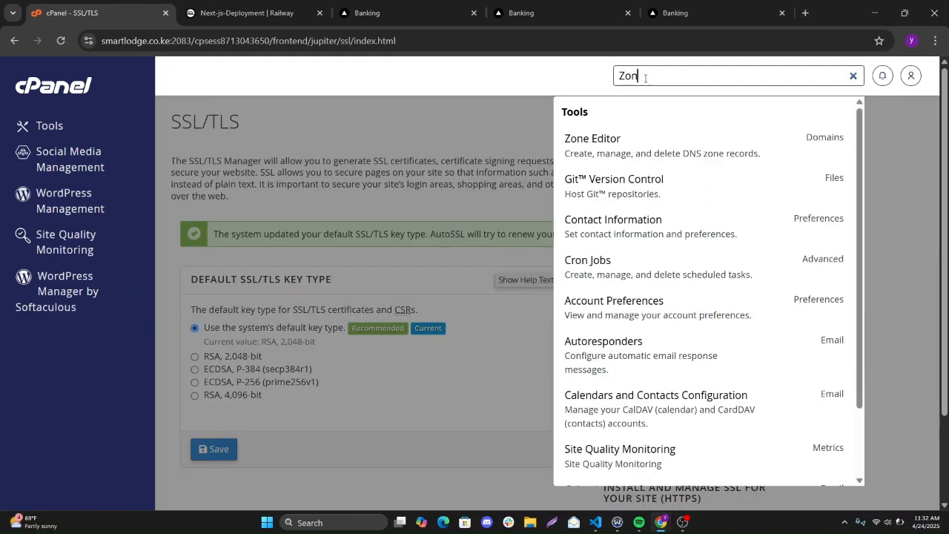
pyautogui.press('BackSpace')
pyautogui.press('BackSpace')
pyautogui.press('BackSpace')
pyautogui.write('d')
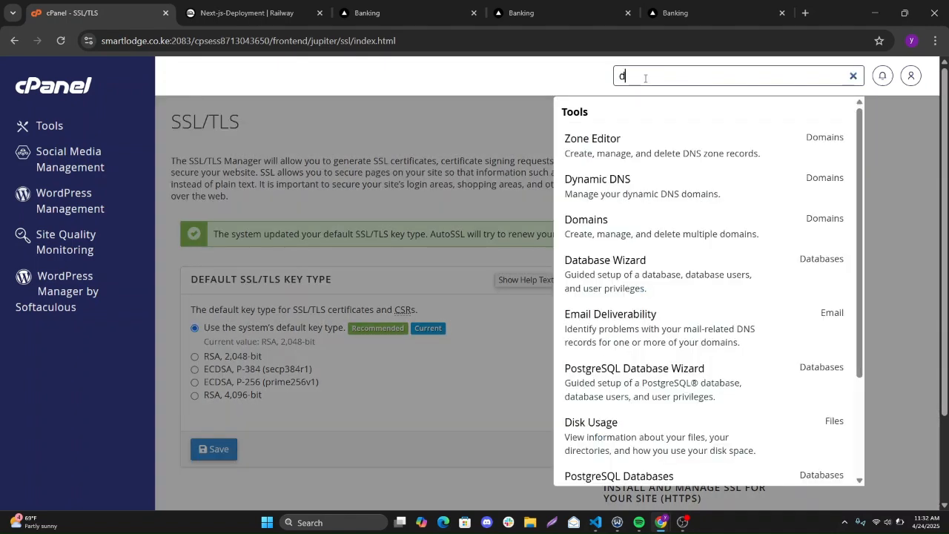
pyautogui.write('omain')
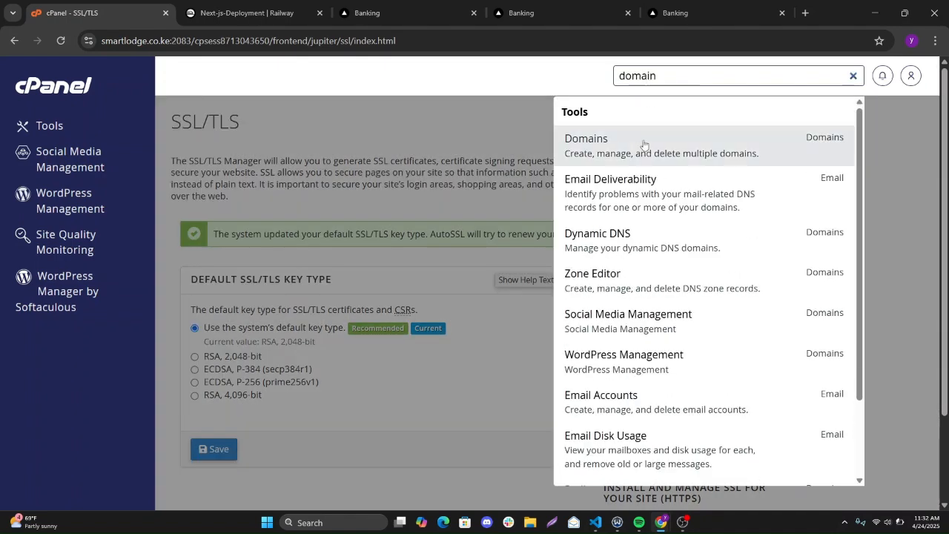
pyautogui.click(626, 158)
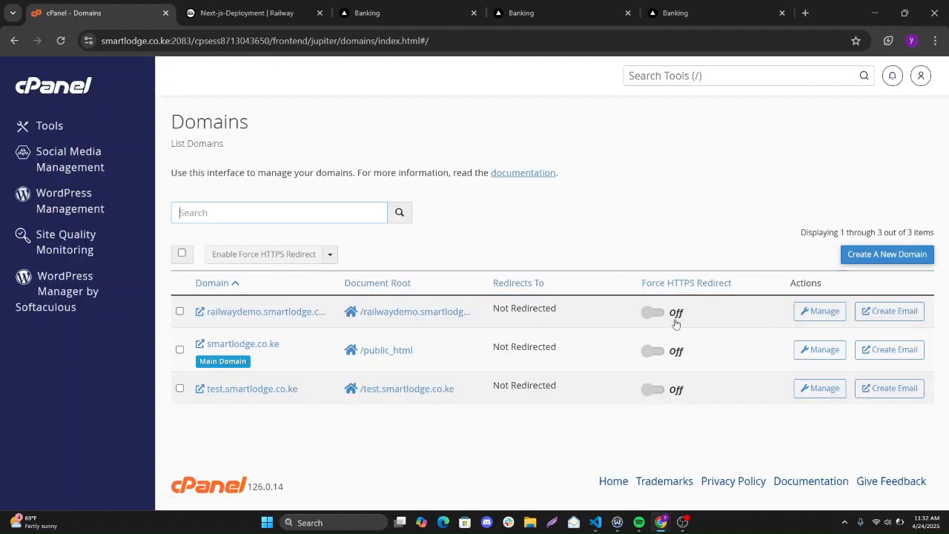
pyautogui.click(655, 315)
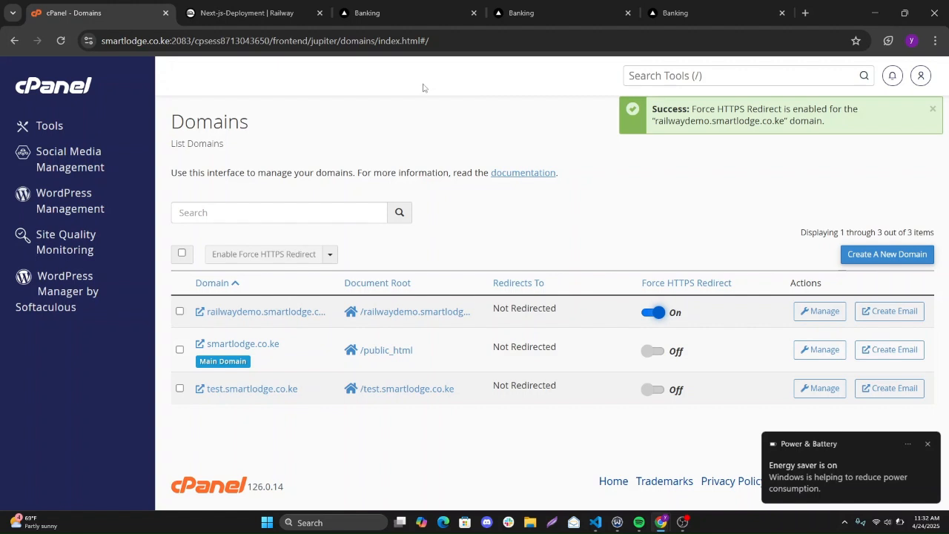
# Check the custom domain site's security in the browser and reopen railwaydemo.smartlodge.co.ke from the Railway settings
pyautogui.click(367, 9)
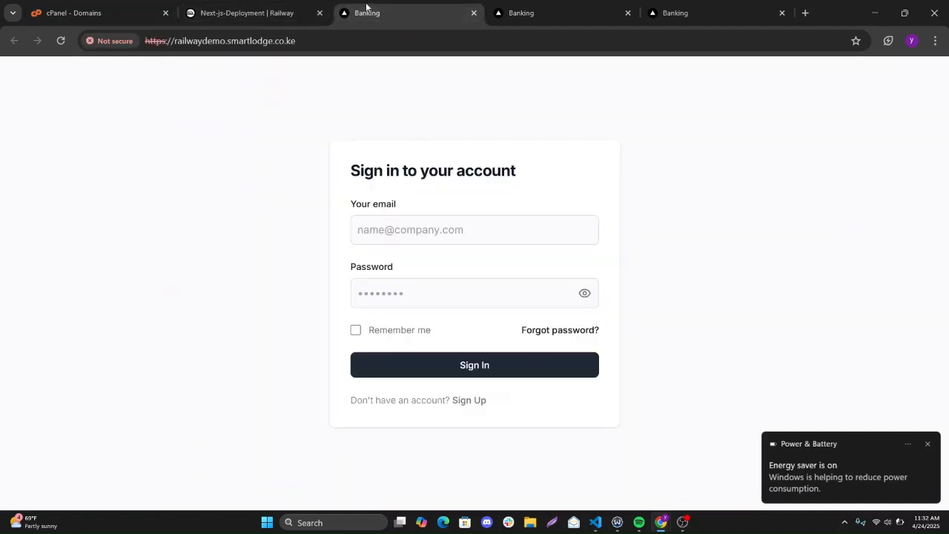
pyautogui.click(219, 9)
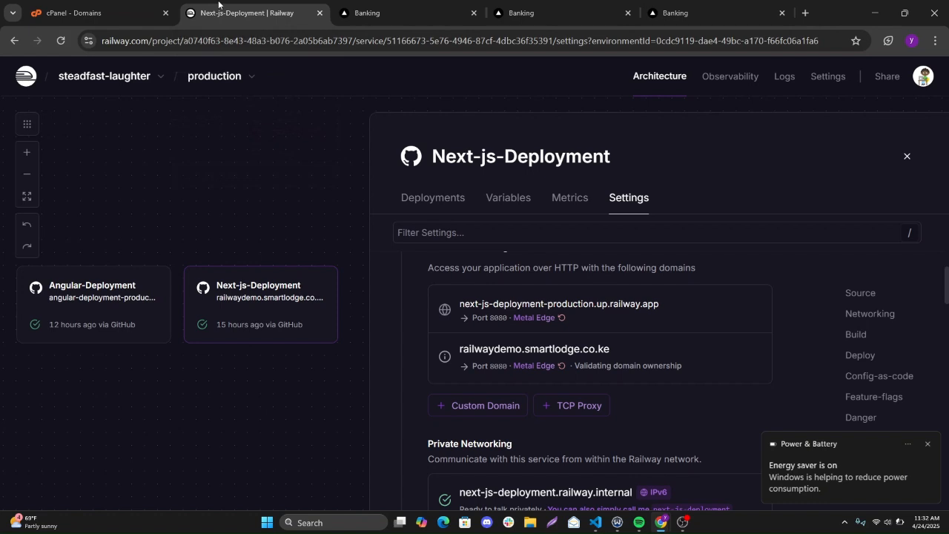
pyautogui.click(518, 349)
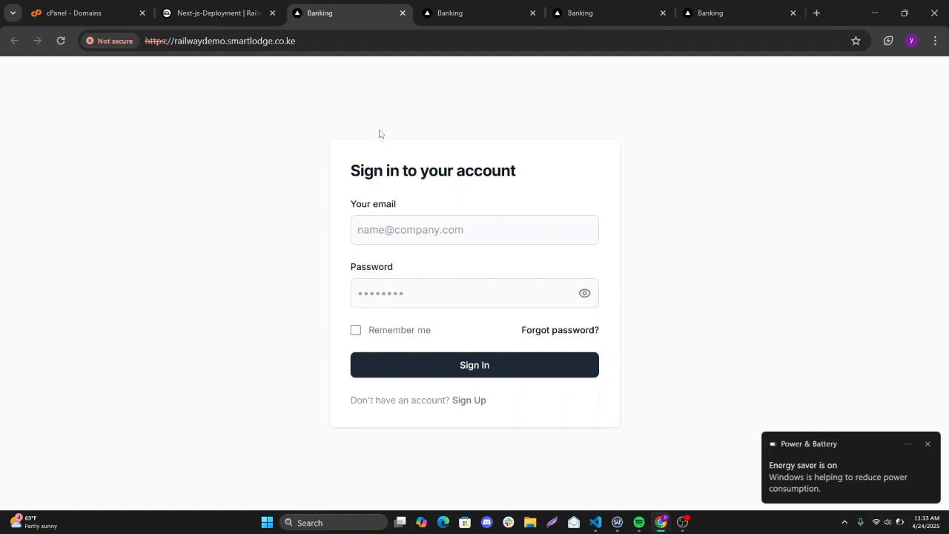
# Copy the custom domain's address, load it in the Work Chrome profile to check its certificate, and minimize that window
pyautogui.click(318, 38)
pyautogui.hotkey('ctrl', 'c')
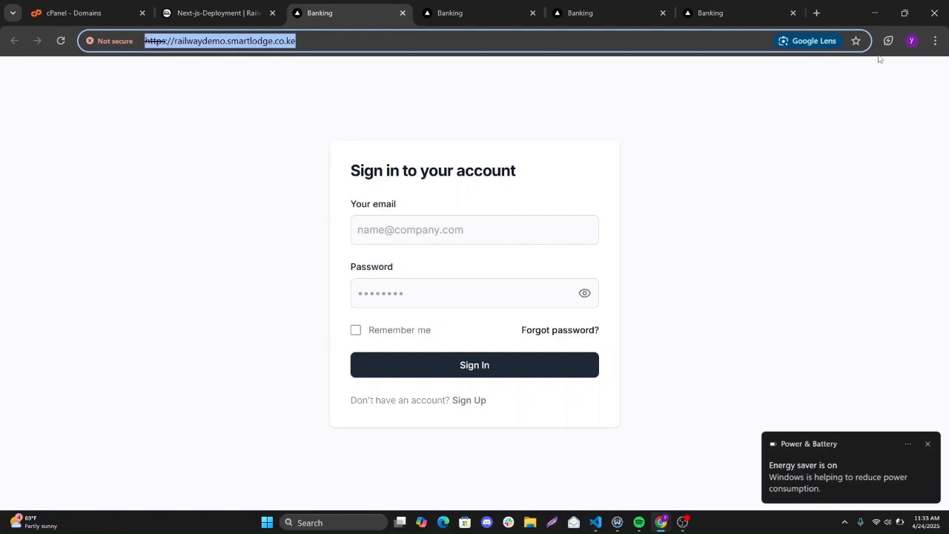
pyautogui.click(912, 41)
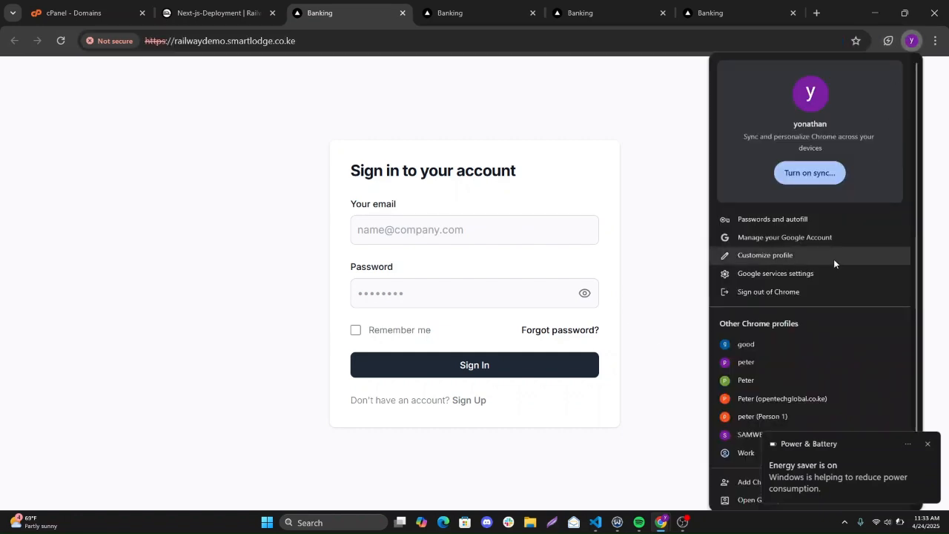
pyautogui.click(745, 453)
pyautogui.hotkey('ctrl', 'v')
pyautogui.press('Return')
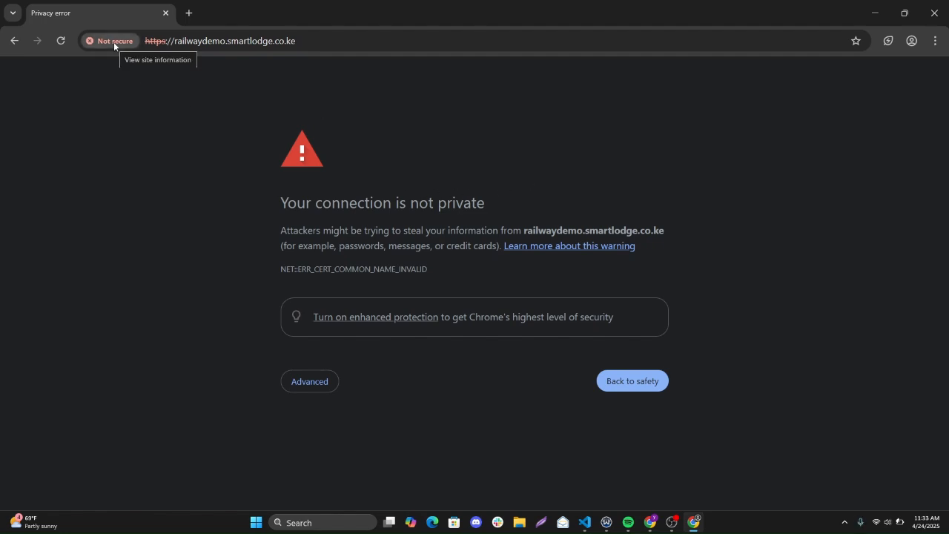
pyautogui.click(874, 11)
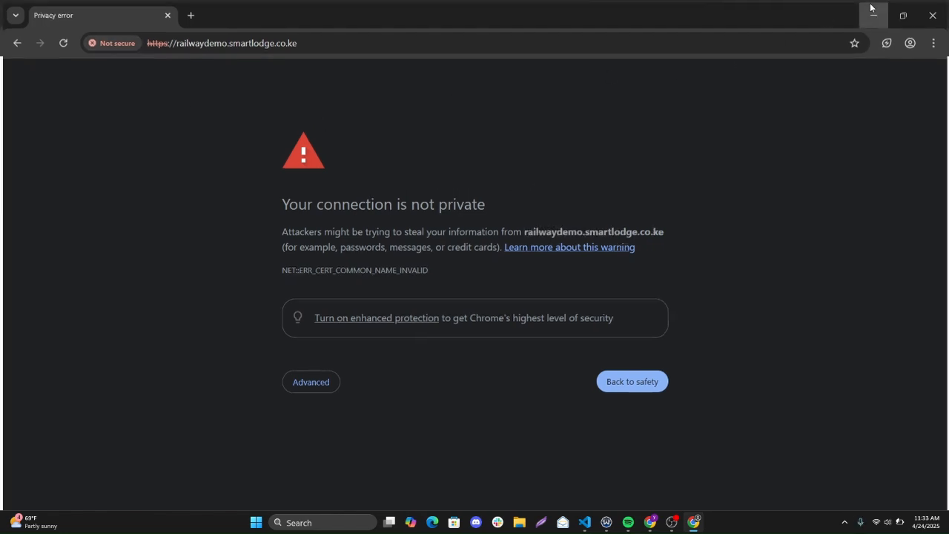
# Return to the cPanel domain list, turn off Force HTTPS Redirect for railwaydemo.smartlodge.co.ke and reload the list
pyautogui.click(43, 6)
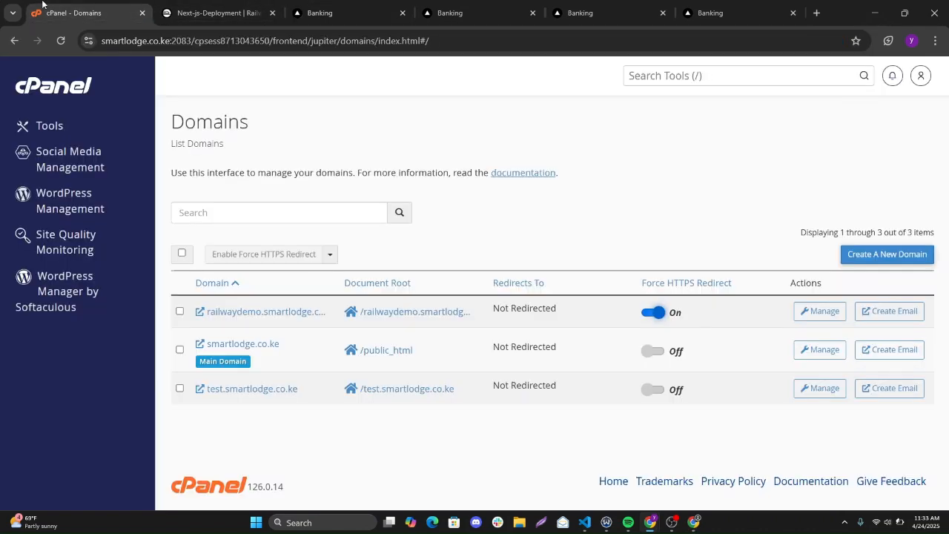
pyautogui.click(652, 314)
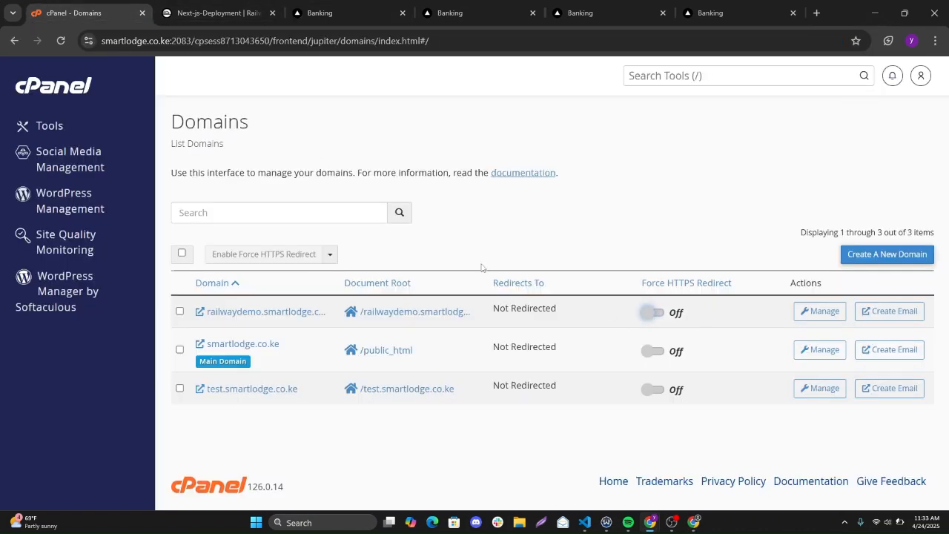
pyautogui.click(61, 41)
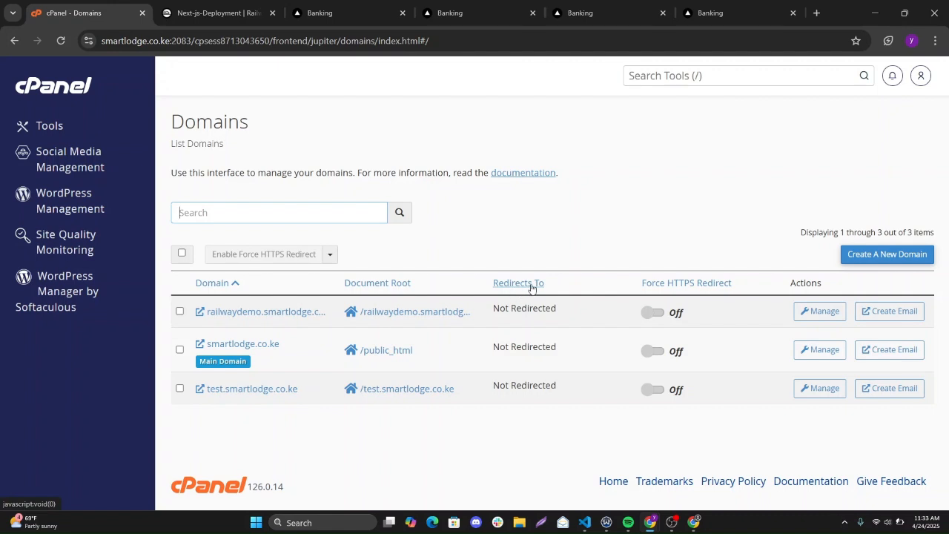
# Reload the open railwaydemo.smartlodge.co.ke page and check its connection security across the site tabs
pyautogui.click(461, 12)
pyautogui.click(62, 43)
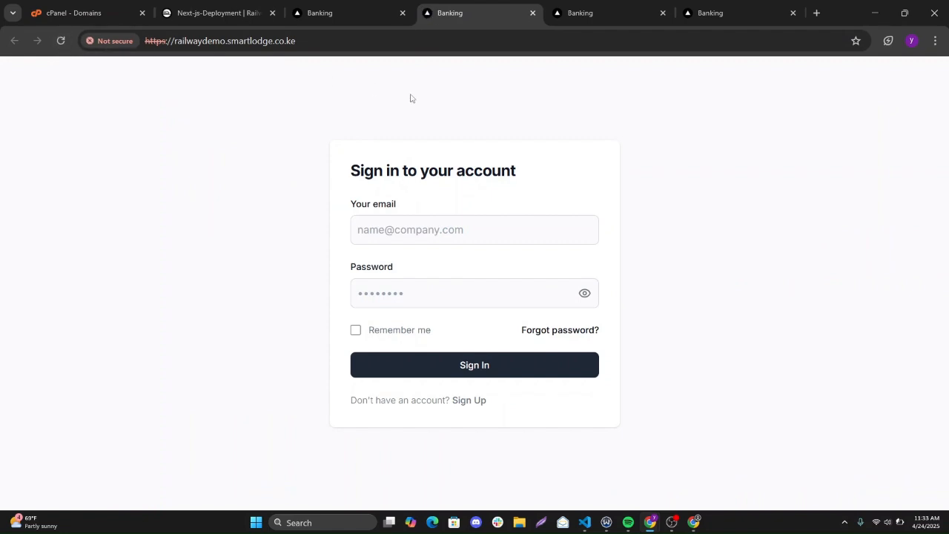
pyautogui.click(570, 9)
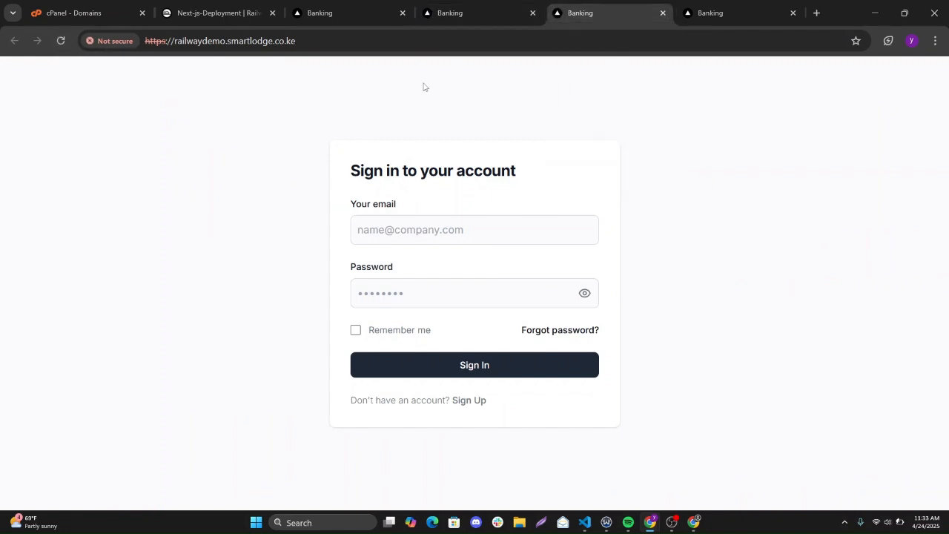
# Find the SSL/TLS tool in cPanel and save the system's default key type as the default SSL/TLS key type
pyautogui.click(69, 9)
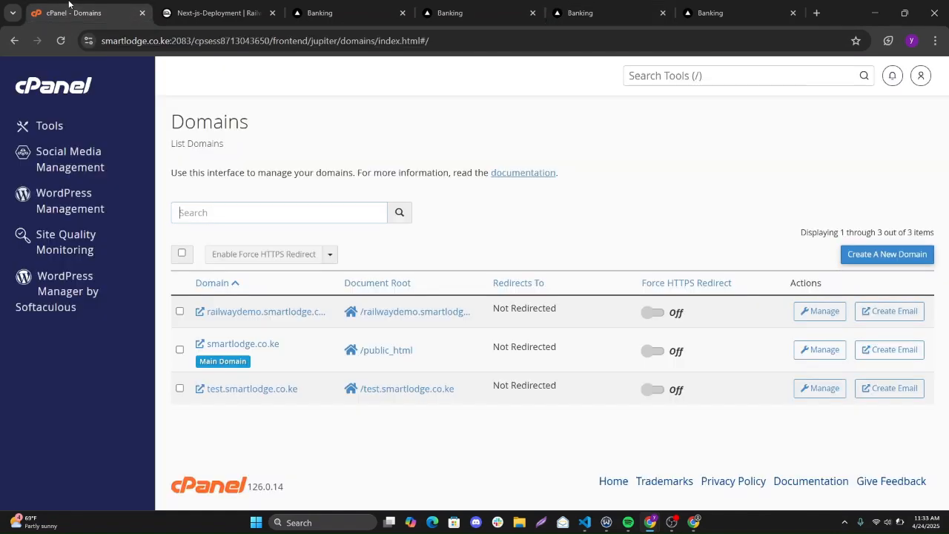
pyautogui.click(646, 75)
pyautogui.write('SSL')
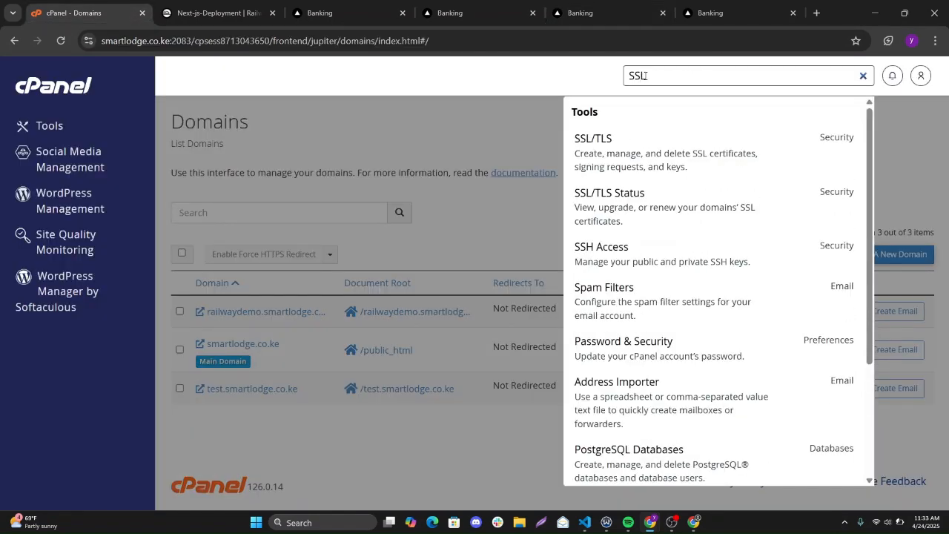
pyautogui.click(610, 168)
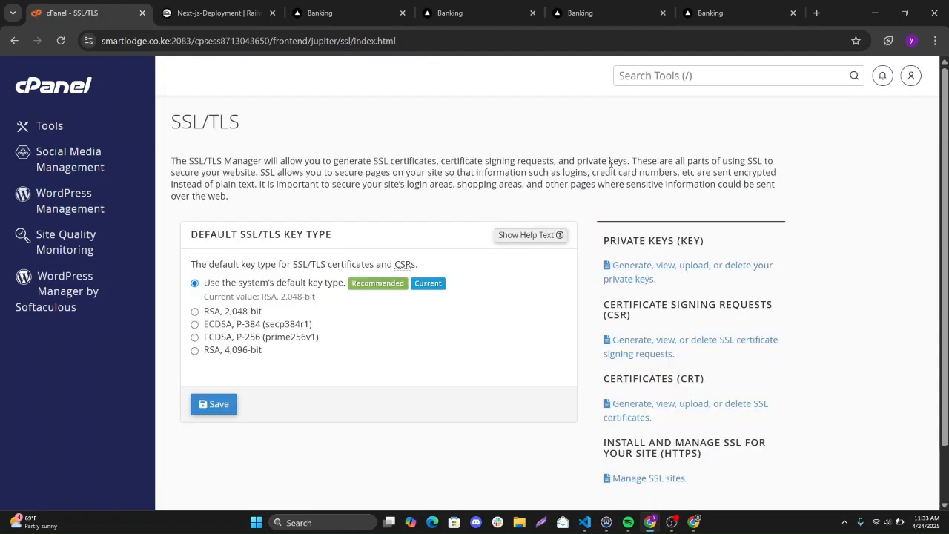
pyautogui.click(220, 406)
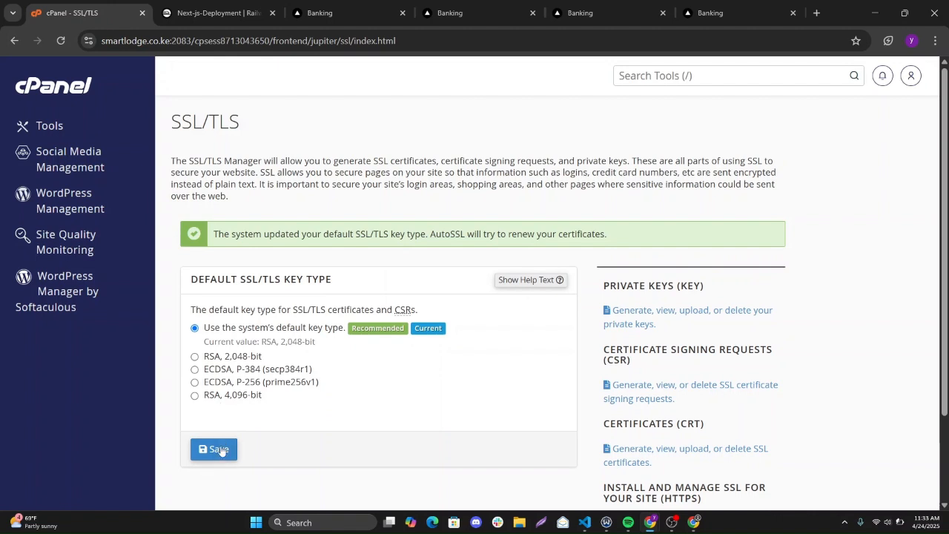
pyautogui.click(219, 451)
# Reload the custom domain site in its first open tab and check whether its address is served securely
pyautogui.click(336, 5)
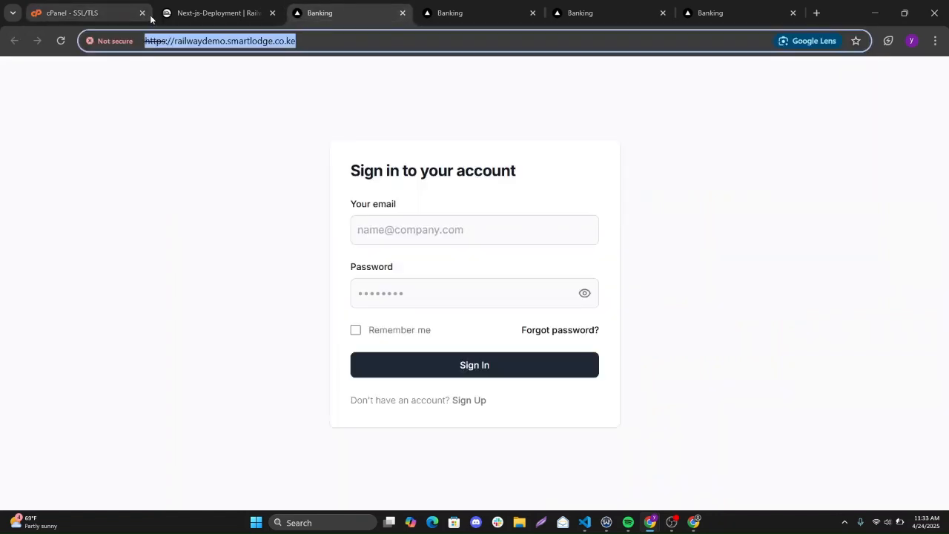
pyautogui.click(61, 43)
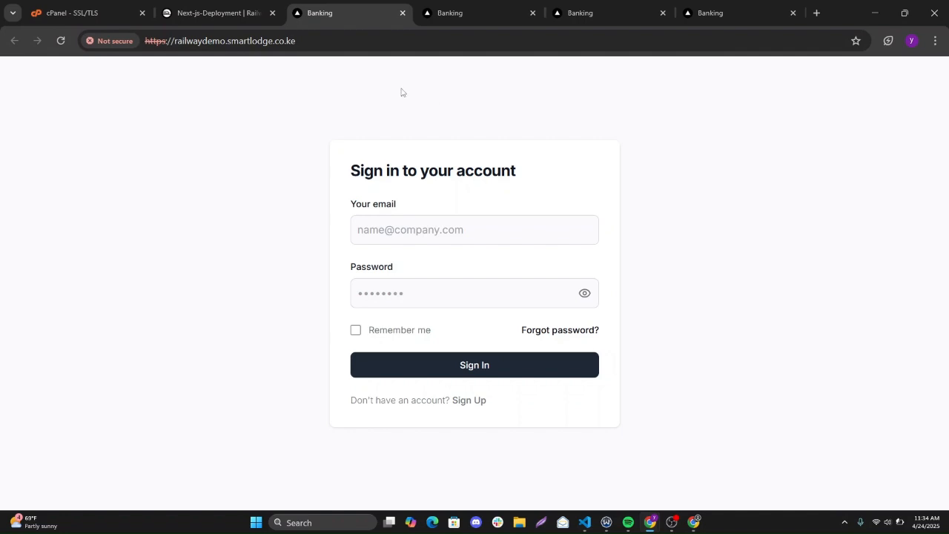
pyautogui.moveTo(310, 42); pyautogui.dragTo(174, 42)
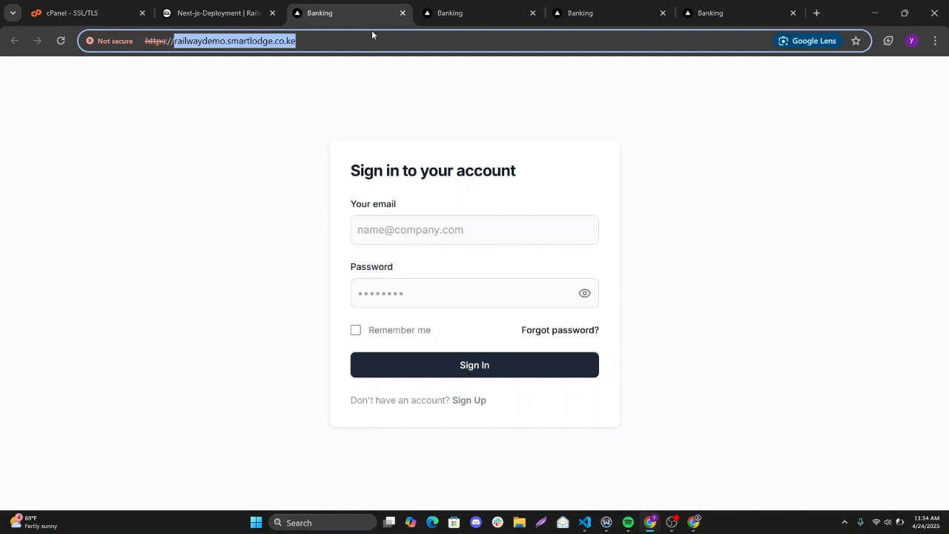
# Reopen railwaydemo.smartlodge.co.ke from the Railway service settings and view the site's certificate details
pyautogui.click(222, 11)
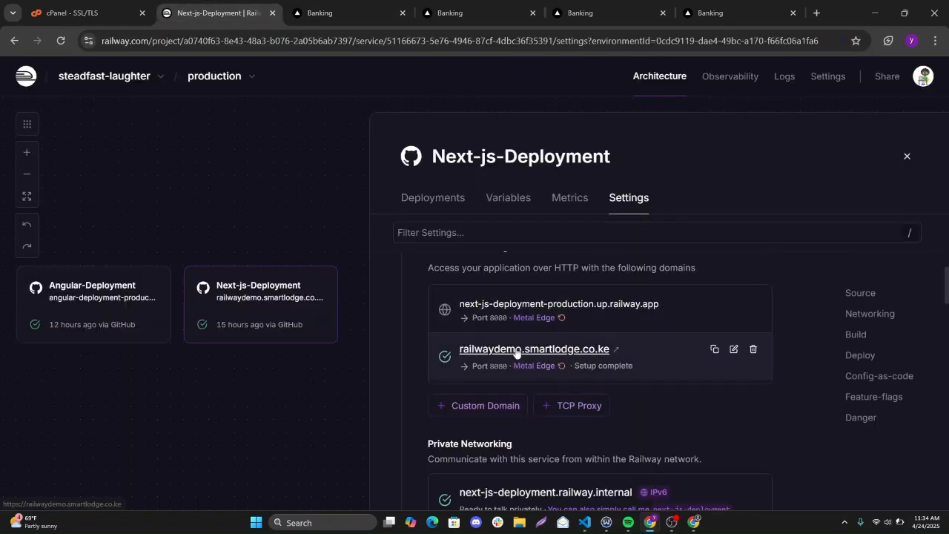
pyautogui.click(572, 350)
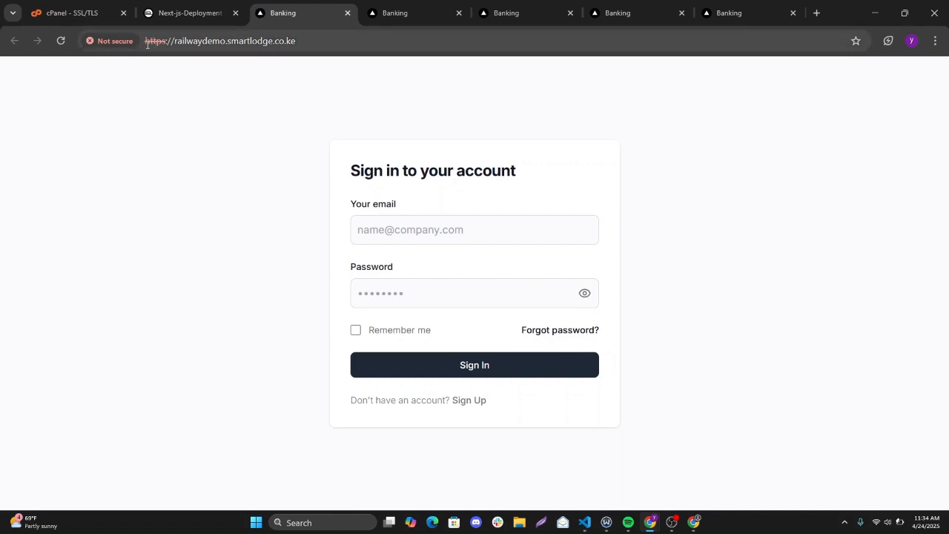
pyautogui.click(113, 40)
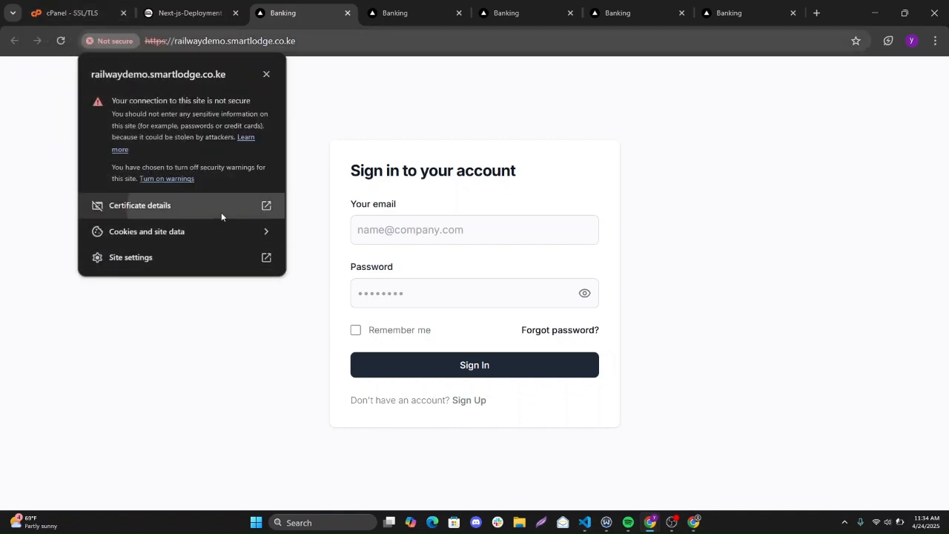
pyautogui.click(221, 212)
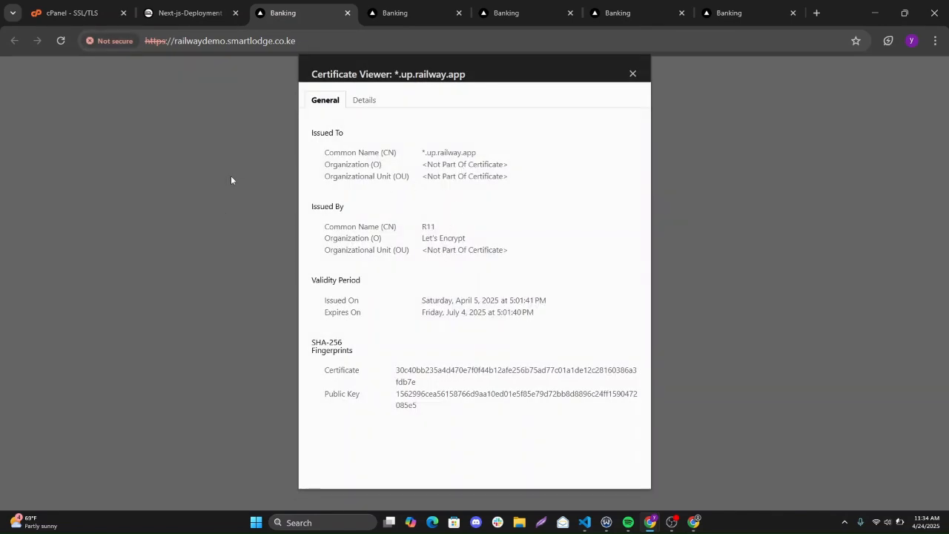
# Close the site tab showing the certificate viewer and return to the SSL/TLS page in cPanel
pyautogui.click(71, 9)
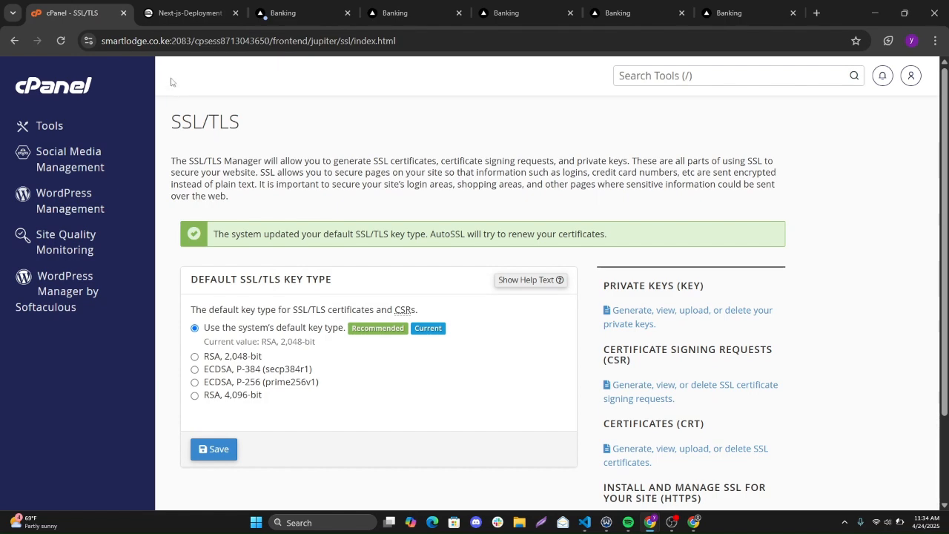
pyautogui.click(279, 10)
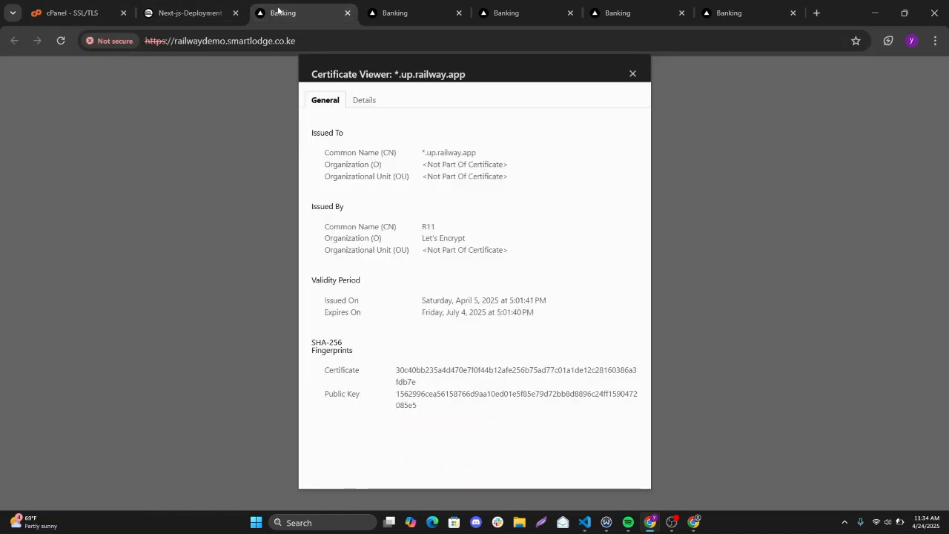
pyautogui.click(346, 13)
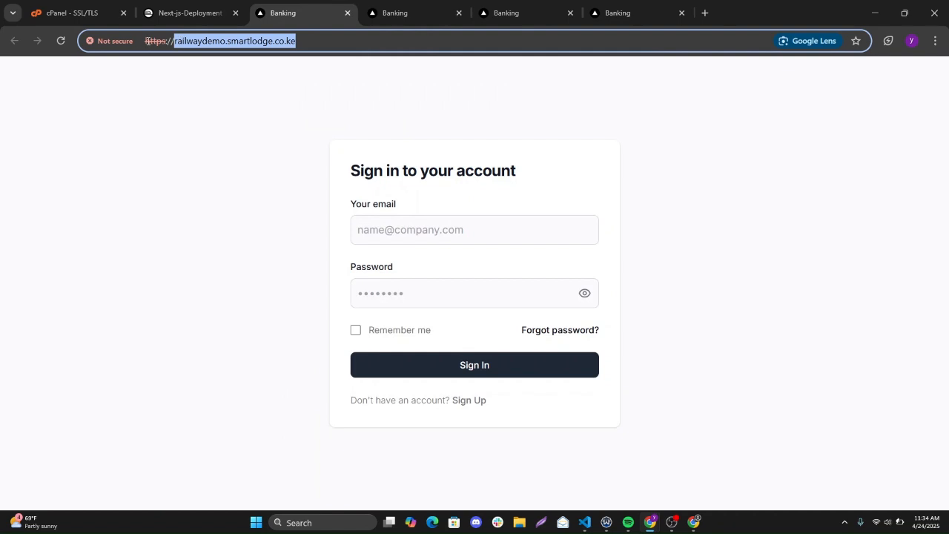
pyautogui.click(58, 4)
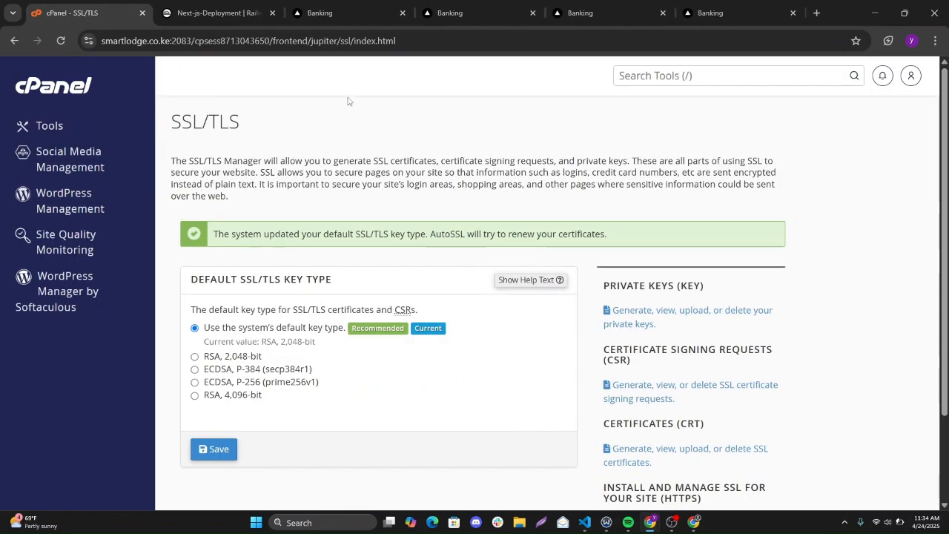